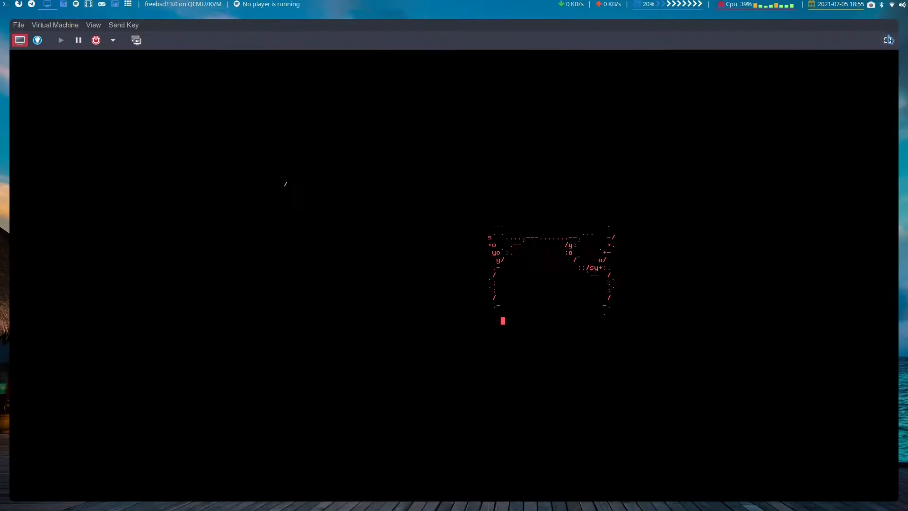
# - Enlarge the VM console and boot the FreeBSD install CD in multi-user mode
pyautogui.click(889, 40)
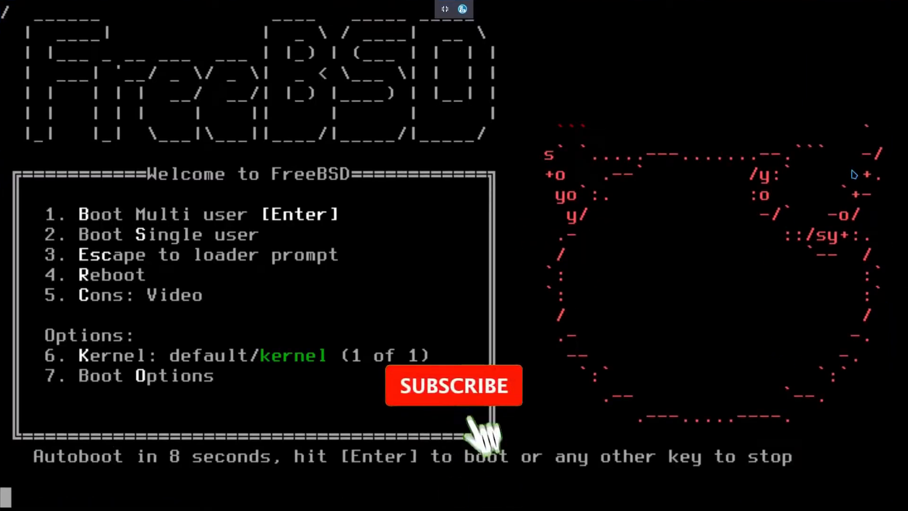
pyautogui.press('Return')
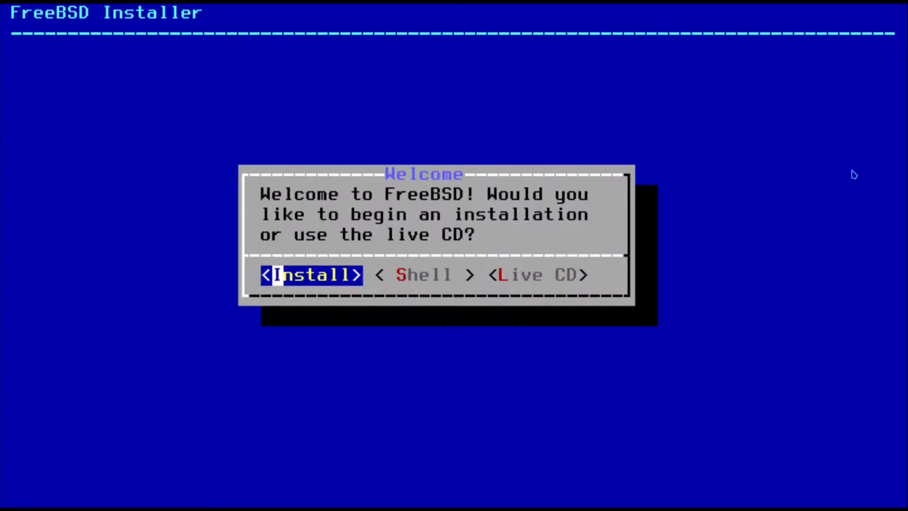
# - Begin the install with the default US keymap and hostname freebsd
pyautogui.press('Right')
pyautogui.press('Left')
pyautogui.press('Return')
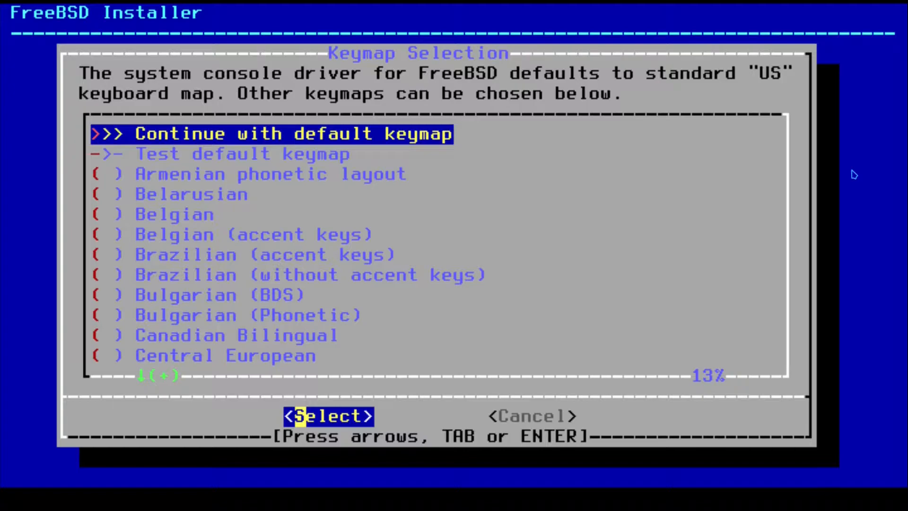
pyautogui.press('Return')
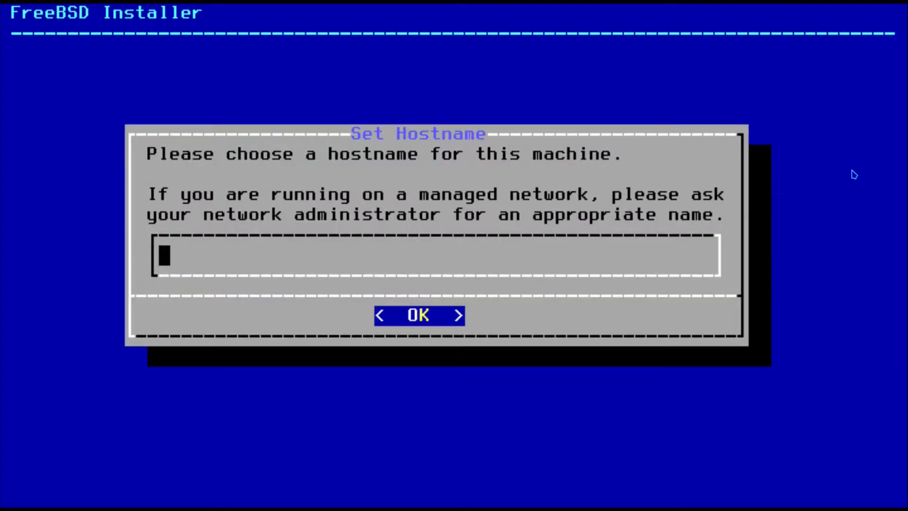
pyautogui.write('freebsd')
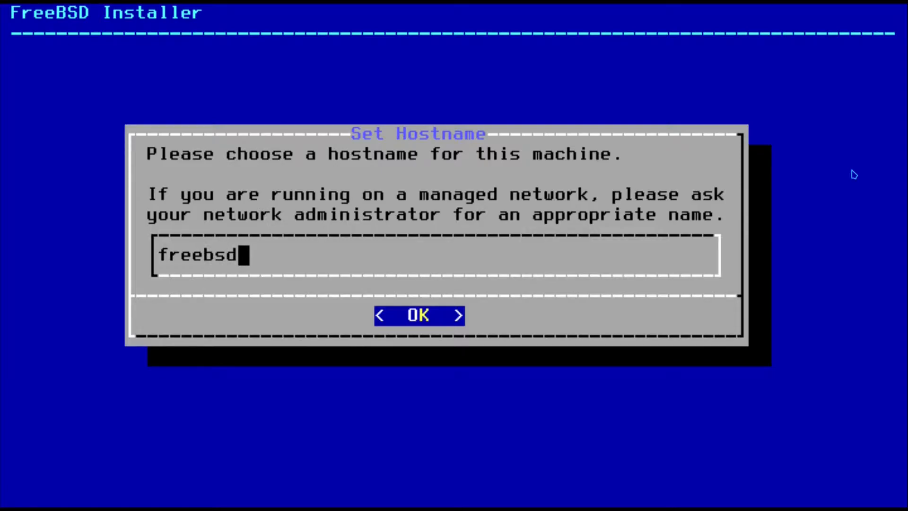
pyautogui.press('Return')
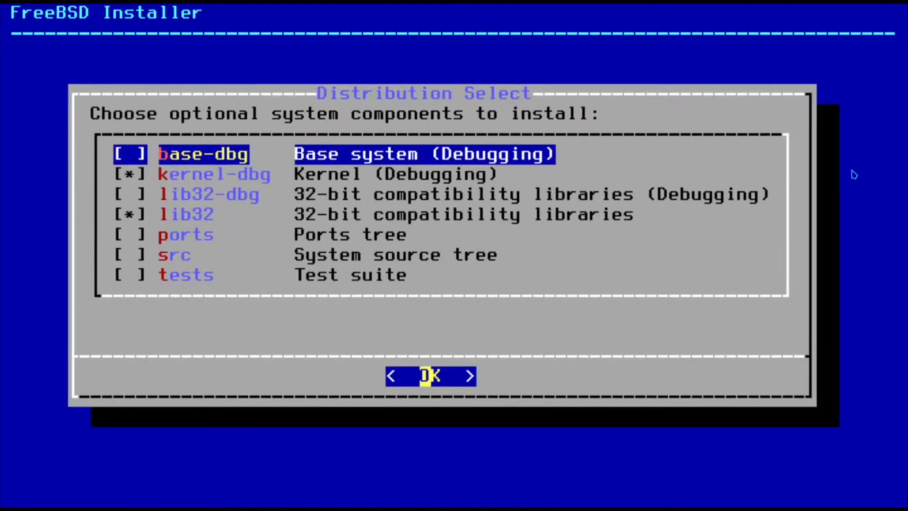
# - Add the ports tree to the optional system components and accept them
pyautogui.press('Down')
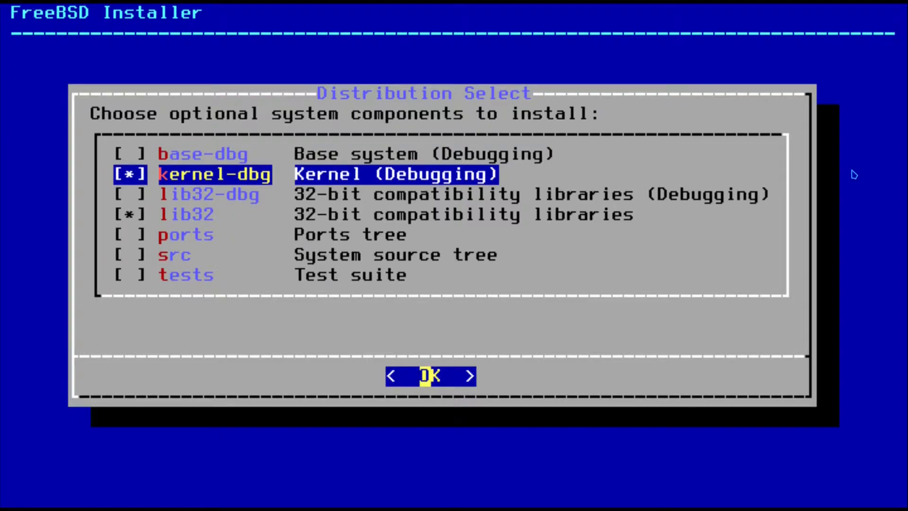
pyautogui.press('Down')
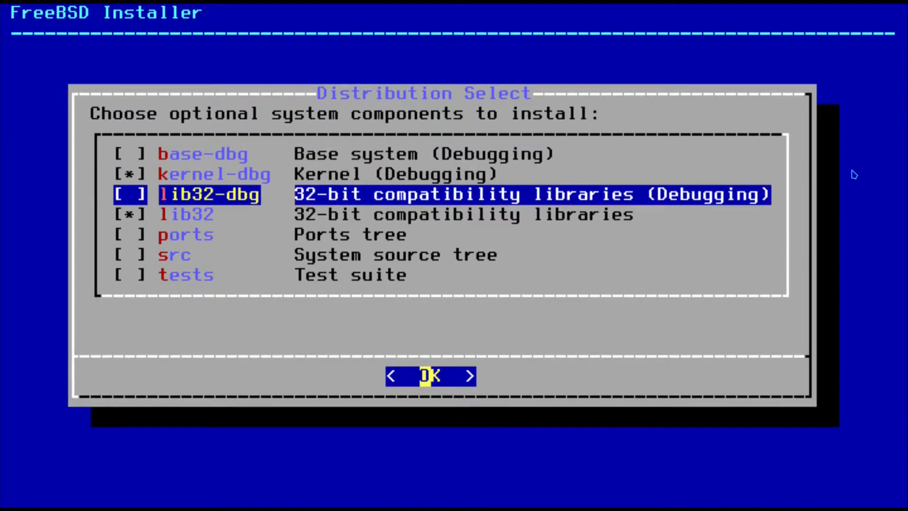
pyautogui.press('Up')
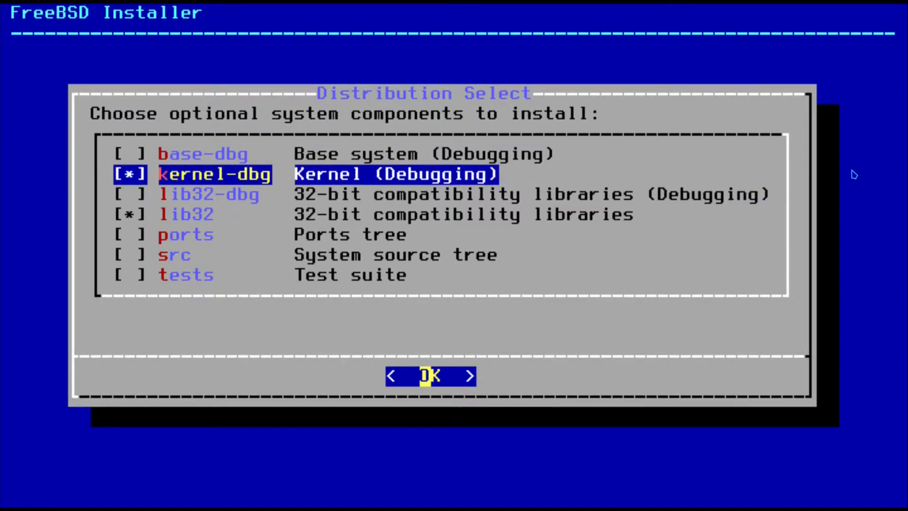
pyautogui.press('Down')
pyautogui.press('Down')
pyautogui.press('Down')
pyautogui.press('space')
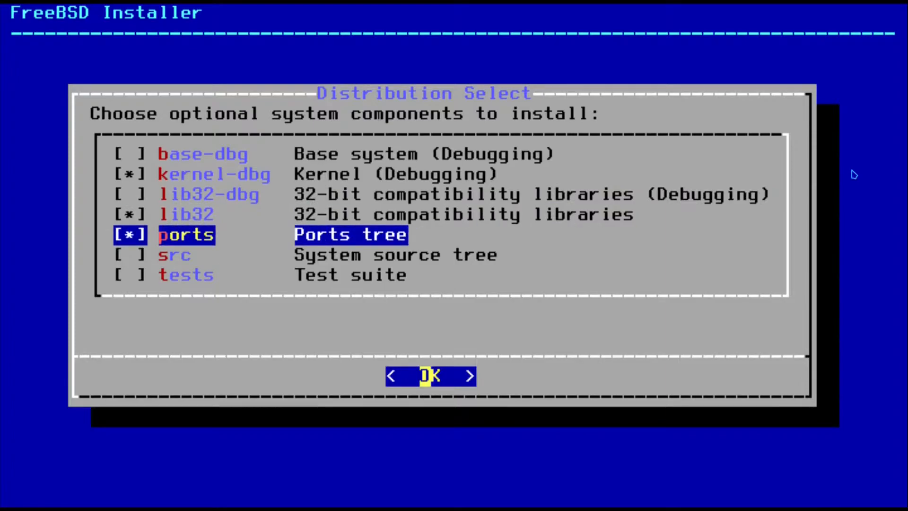
pyautogui.press('Return')
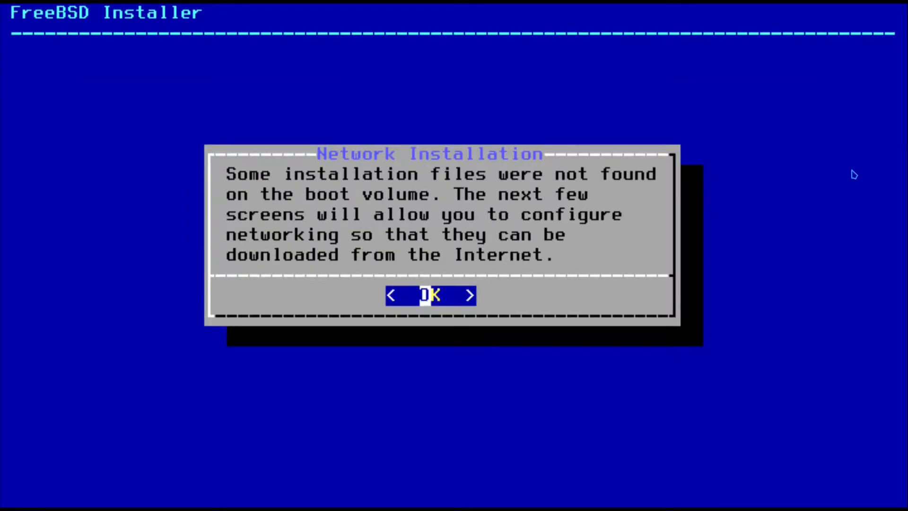
# - Configure vtnet0 for IPv4 via DHCP and skip IPv6
pyautogui.press('Return')
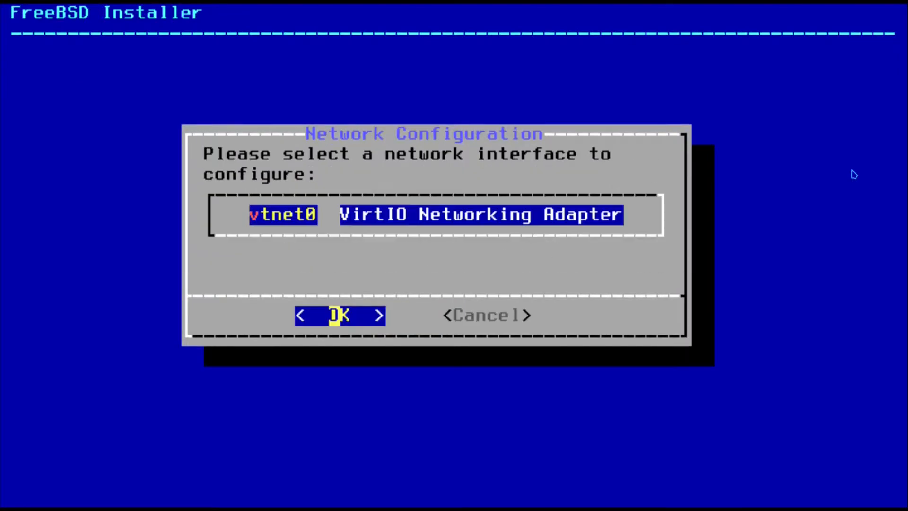
pyautogui.press('Return')
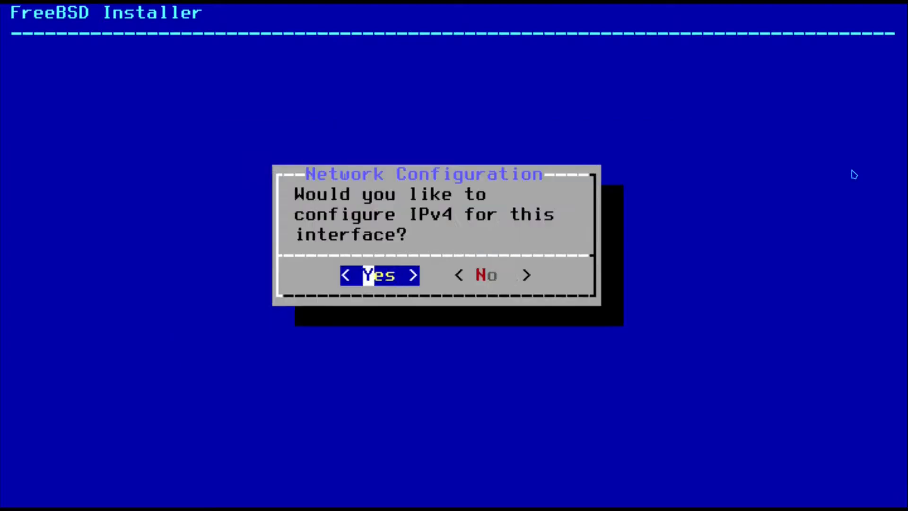
pyautogui.press('Return')
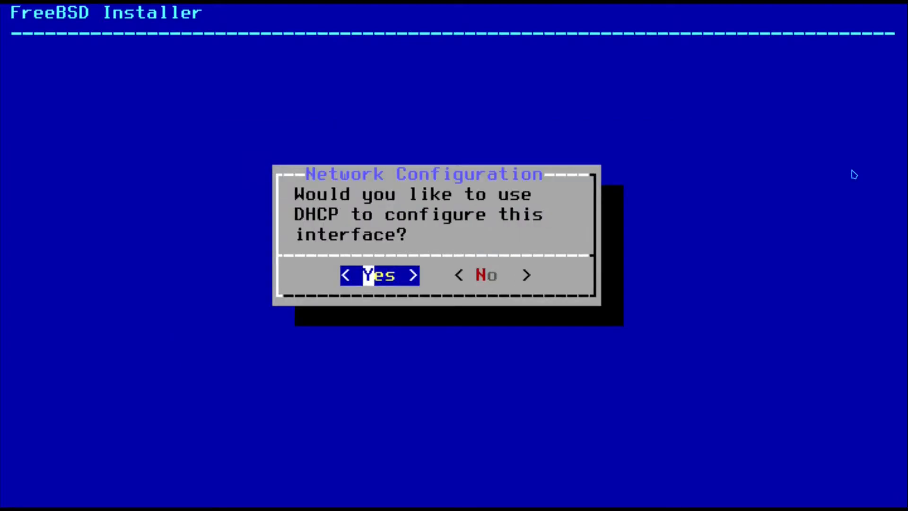
pyautogui.press('Return')
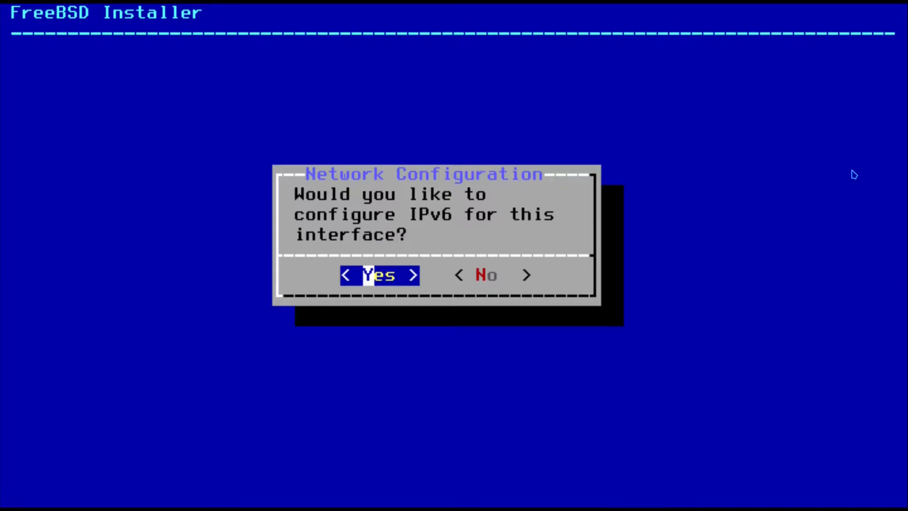
pyautogui.press('Right')
pyautogui.press('Return')
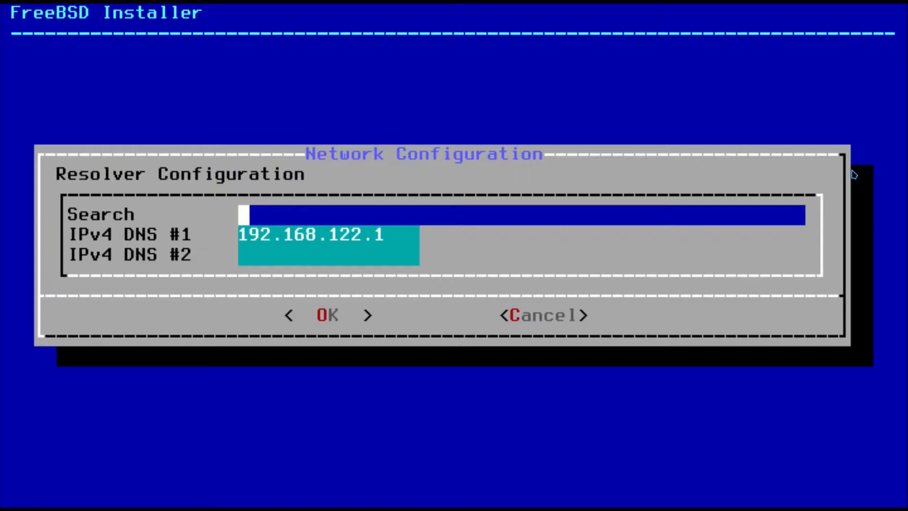
# - Set the resolver search domain to freebsd and the second DNS server to 8.8.8.8
pyautogui.write('fr')
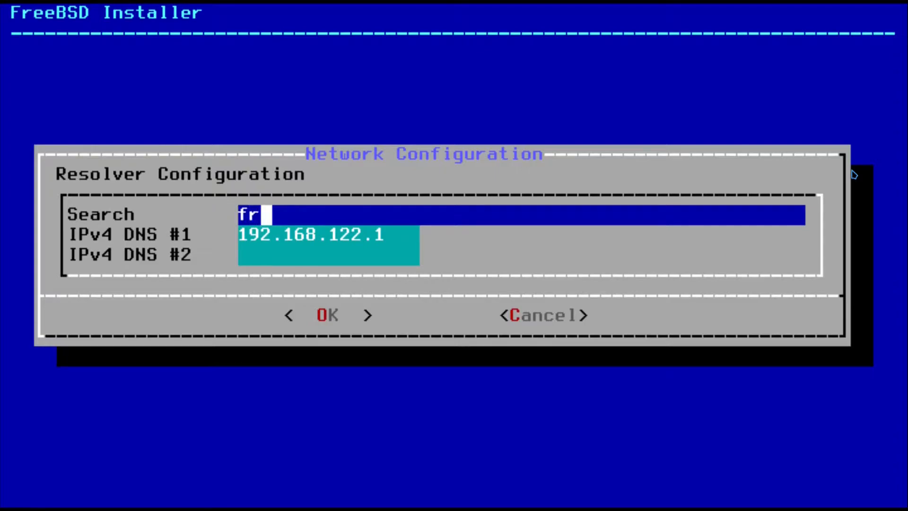
pyautogui.write('ee')
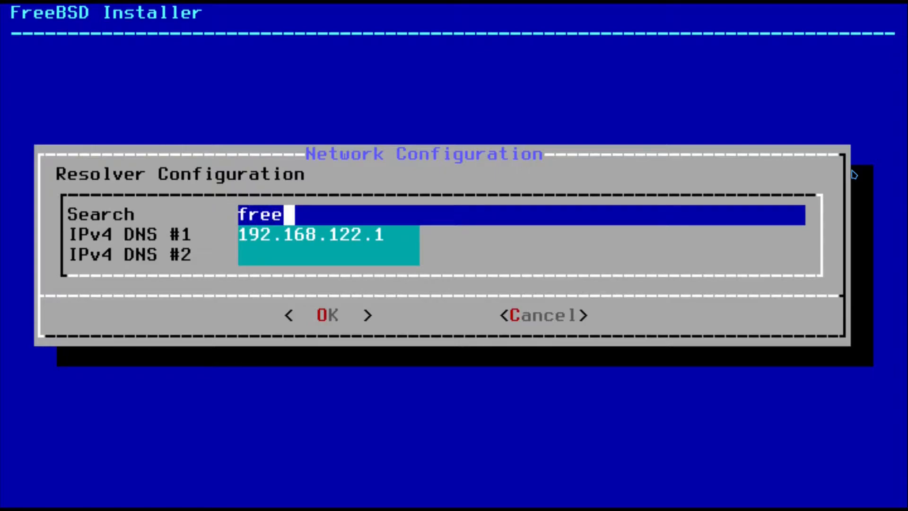
pyautogui.write('bsd')
pyautogui.press('Down')
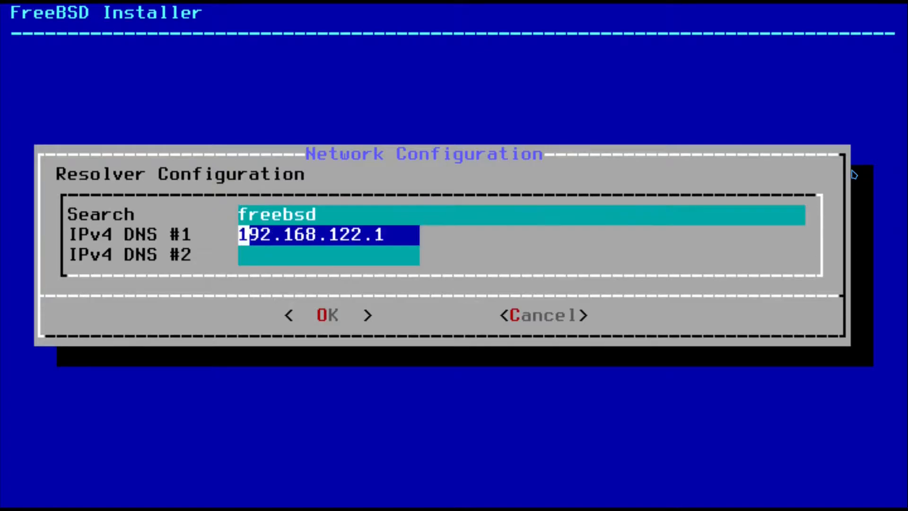
pyautogui.press('Down')
pyautogui.write('8.8.8.8')
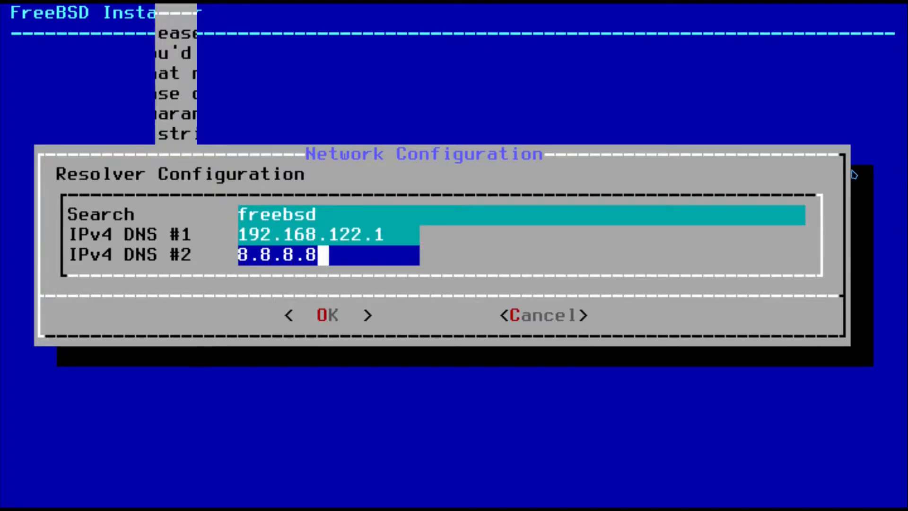
pyautogui.press('Return')
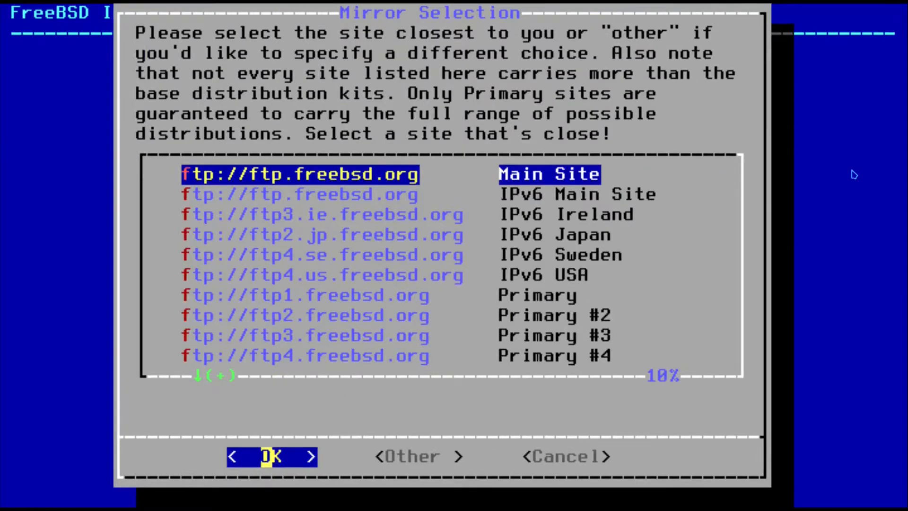
# - Choose the ftp.freebsd.org Main Site download mirror
pyautogui.press('Down')
pyautogui.press('Down')
pyautogui.press('Down')
pyautogui.press('Down')
pyautogui.press('Down')
pyautogui.press('Down')
pyautogui.press('Down')
pyautogui.press('Down')
pyautogui.press('Down')
pyautogui.press('Down')
pyautogui.press('Down')
pyautogui.press('Down')
pyautogui.press('Down')
pyautogui.press('Down')
pyautogui.press('Down')
pyautogui.press('Down')
pyautogui.press('Down')
pyautogui.press('Down')
pyautogui.press('Down')
pyautogui.press('Down')
pyautogui.press('Down')
pyautogui.press('Down')
pyautogui.press('Down')
pyautogui.press('Down')
pyautogui.press('Down')
pyautogui.press('Down')
pyautogui.press('Down')
pyautogui.press('Down')
pyautogui.press('Down')
pyautogui.press('Down')
pyautogui.press('Down')
pyautogui.press('Down')
pyautogui.press('Down')
pyautogui.press('Down')
pyautogui.press('Down')
pyautogui.press('Down')
pyautogui.press('Down')
pyautogui.press('Down')
pyautogui.press('Down')
pyautogui.press('Down')
pyautogui.press('Down')
pyautogui.press('Down')
pyautogui.press('Down')
pyautogui.press('Down')
pyautogui.press('Down')
pyautogui.press('Down')
pyautogui.press('Down')
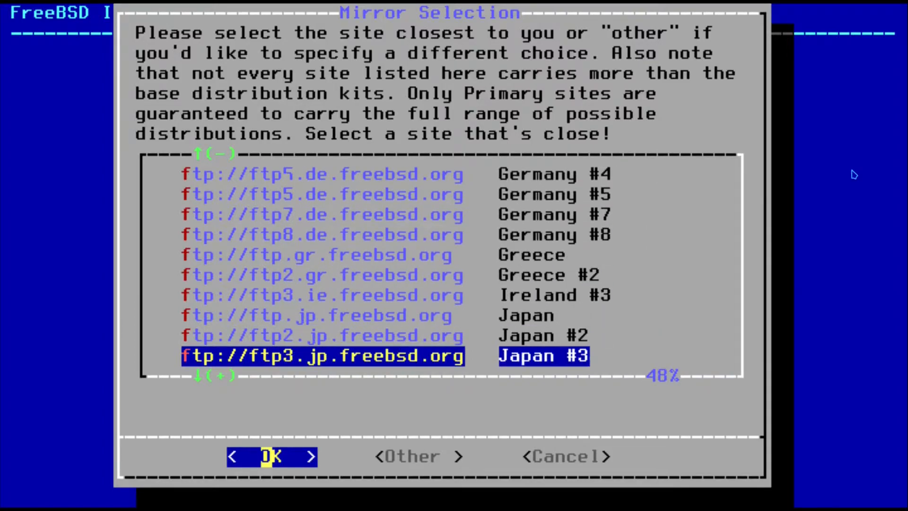
pyautogui.press('Down')
pyautogui.press('Down')
pyautogui.press('Down')
pyautogui.press('Down')
pyautogui.press('Up')
pyautogui.press('Up')
pyautogui.press('Up')
pyautogui.press('Up')
pyautogui.press('Up')
pyautogui.press('Up')
pyautogui.press('Up')
pyautogui.press('Up')
pyautogui.press('Up')
pyautogui.press('Down')
pyautogui.press('Up')
pyautogui.press('Up')
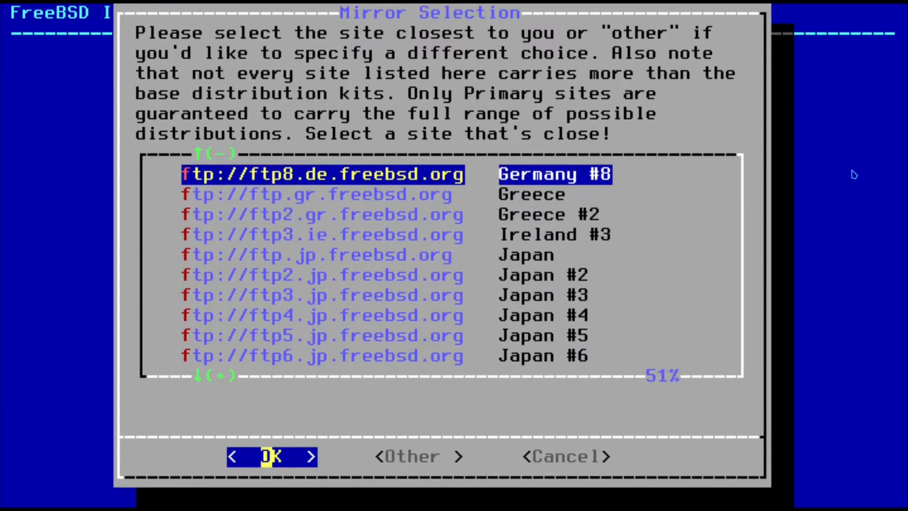
pyautogui.press('Up')
pyautogui.press('Up')
pyautogui.press('Up')
pyautogui.press('Up')
pyautogui.press('Up')
pyautogui.press('Up')
pyautogui.press('Up')
pyautogui.press('Up')
pyautogui.press('Up')
pyautogui.press('Up')
pyautogui.press('Up')
pyautogui.press('Up')
pyautogui.press('Up')
pyautogui.press('Up')
pyautogui.press('Up')
pyautogui.press('Up')
pyautogui.press('Up')
pyautogui.press('Up')
pyautogui.press('Up')
pyautogui.press('Up')
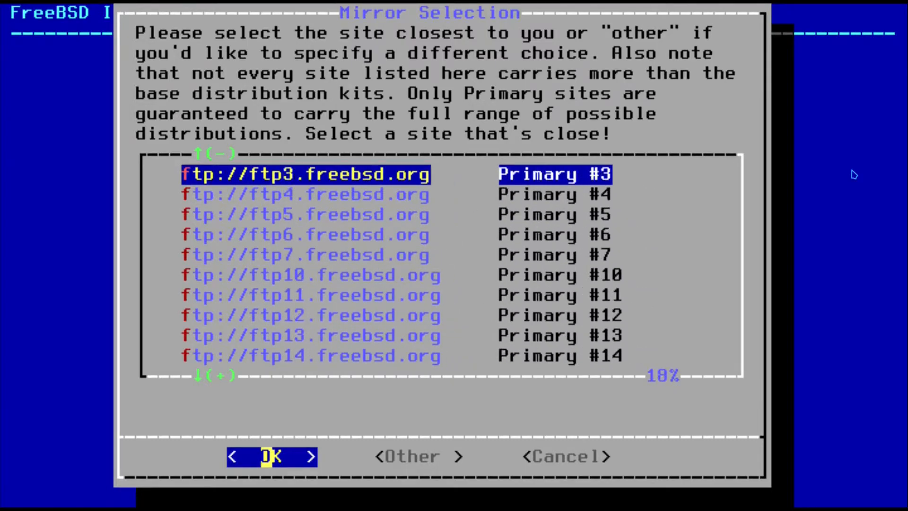
pyautogui.press('Up')
pyautogui.press('Up')
pyautogui.press('Up')
pyautogui.press('Up')
pyautogui.press('Down')
pyautogui.press('Up')
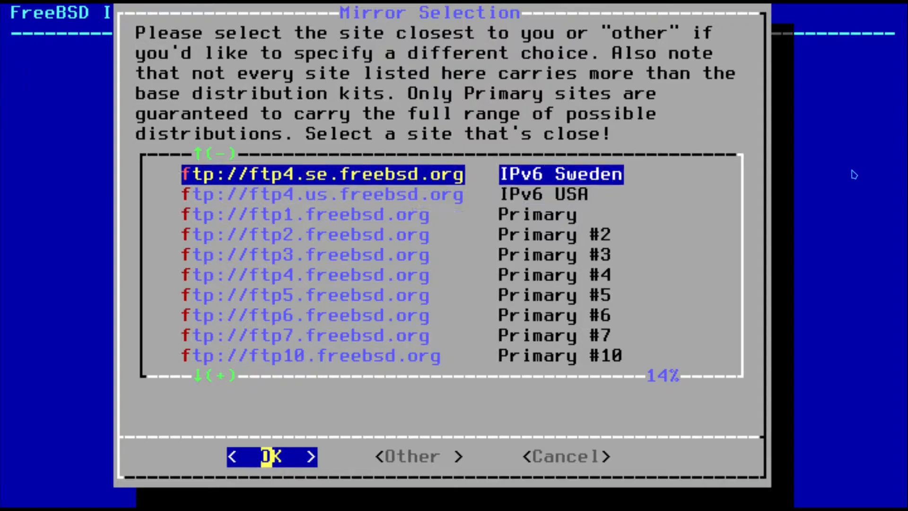
pyautogui.press('Up')
pyautogui.press('Up')
pyautogui.press('Up')
pyautogui.press('Up')
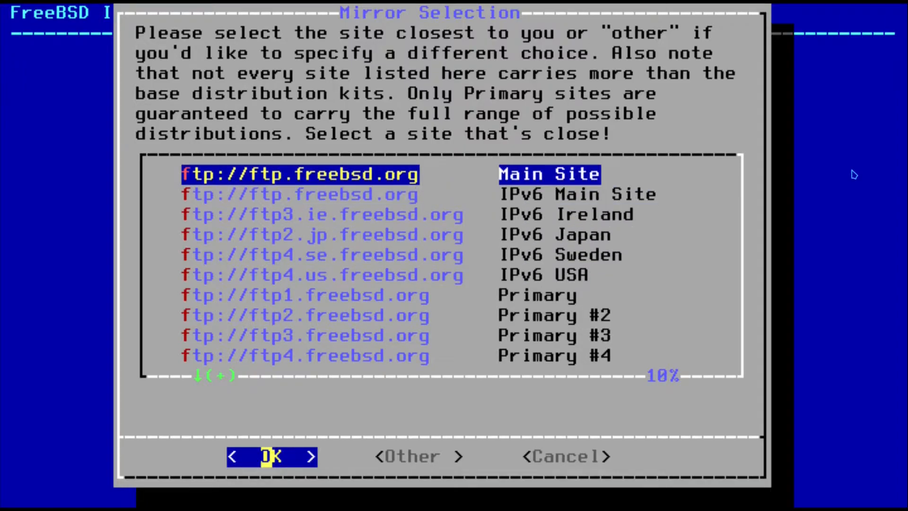
pyautogui.press('Return')
pyautogui.press('Down')
# - Choose guided Root-on-ZFS partitioning and proceed to the pool type
pyautogui.press('Up')
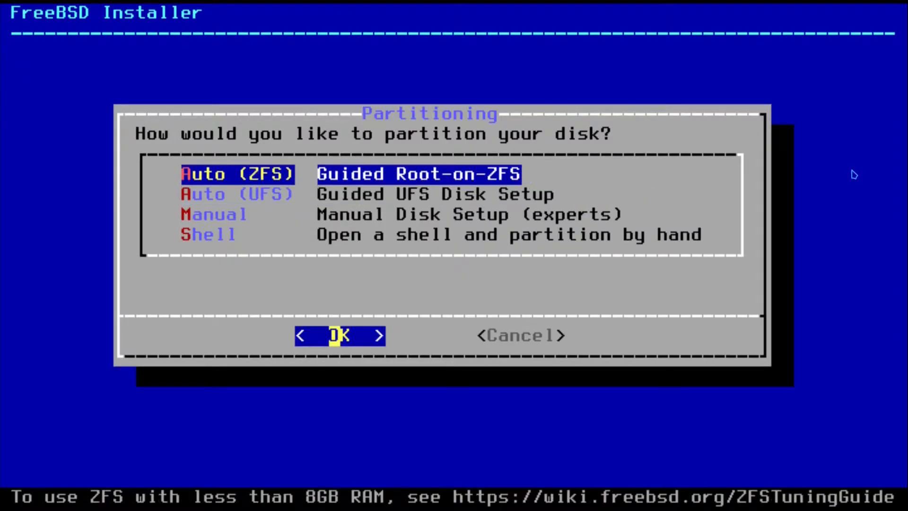
pyautogui.press('Return')
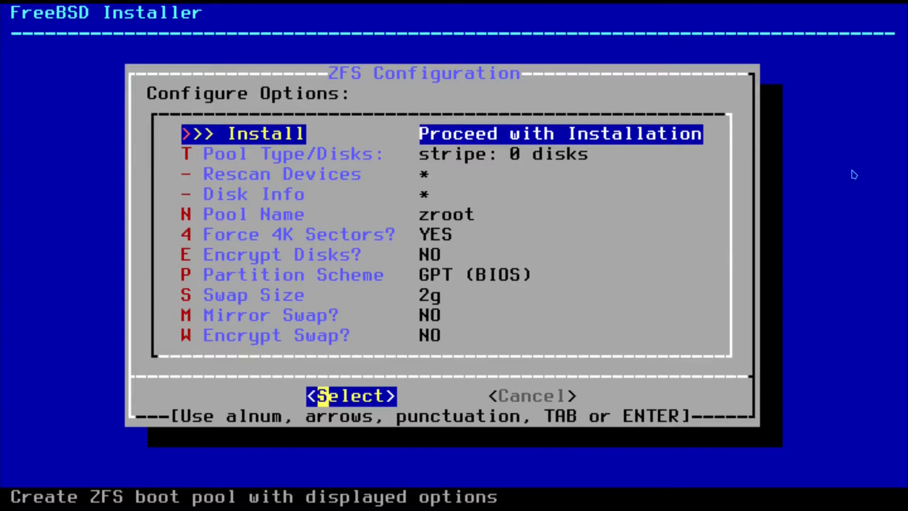
pyautogui.press('Down')
pyautogui.press('Up')
pyautogui.press('Down')
pyautogui.press('Return')
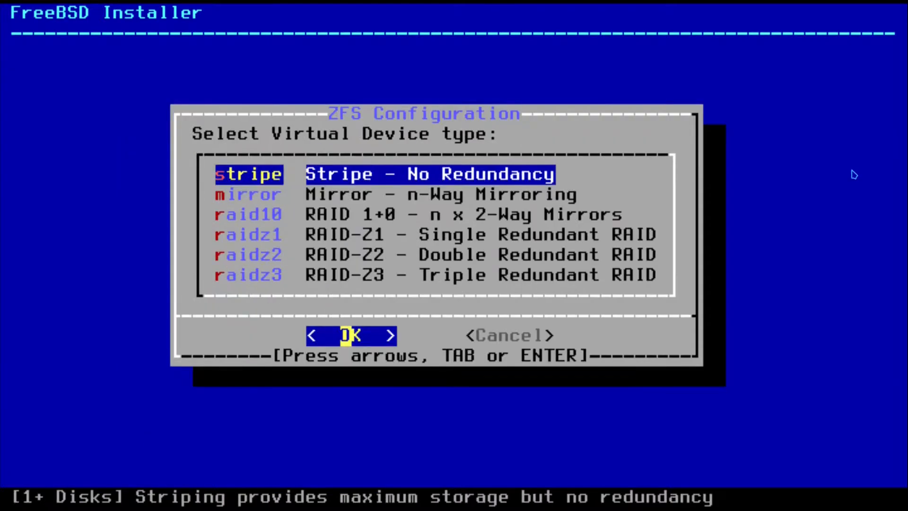
# - Make a stripe pool on disk vtbd0 and agree to wipe it
pyautogui.press('Down')
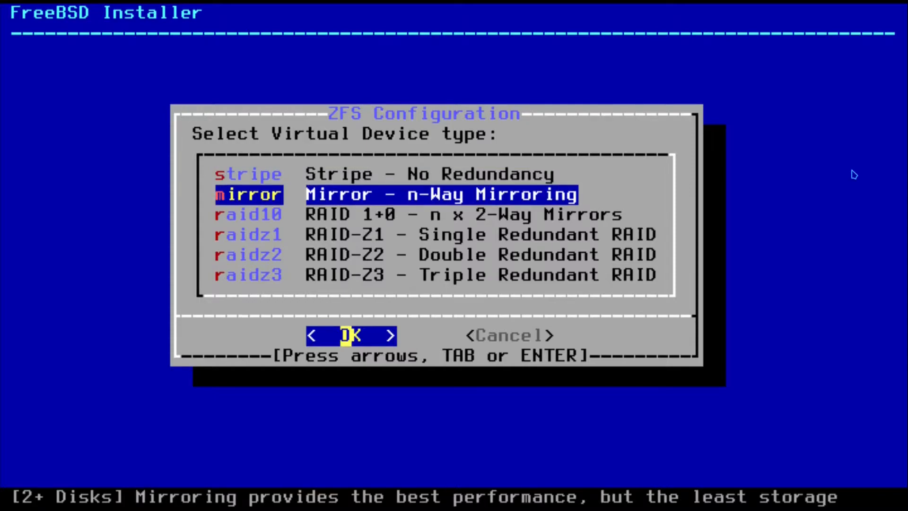
pyautogui.press('Up')
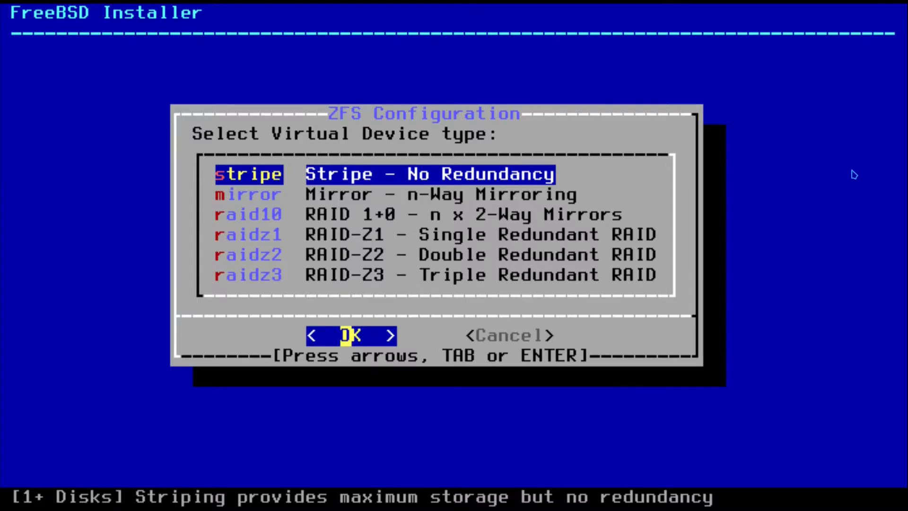
pyautogui.press('Return')
pyautogui.press('space')
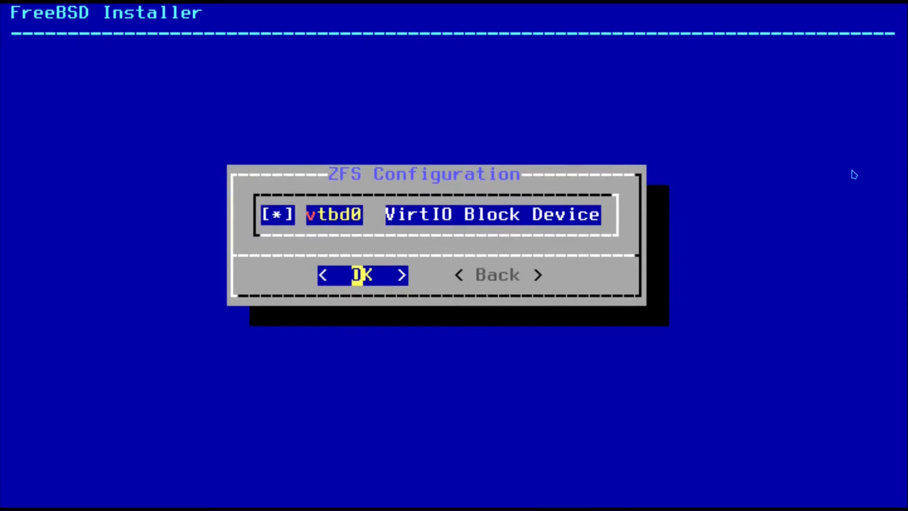
pyautogui.press('Return')
pyautogui.press('Left')
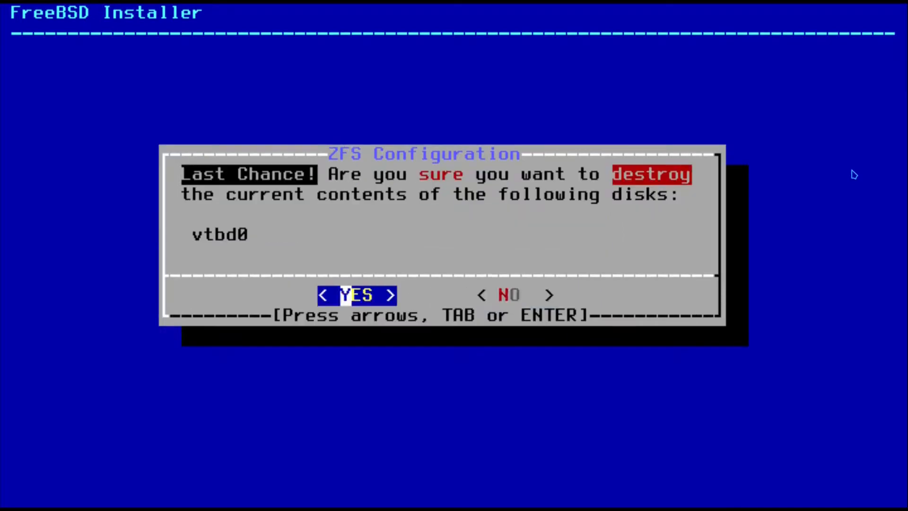
pyautogui.press('Return')
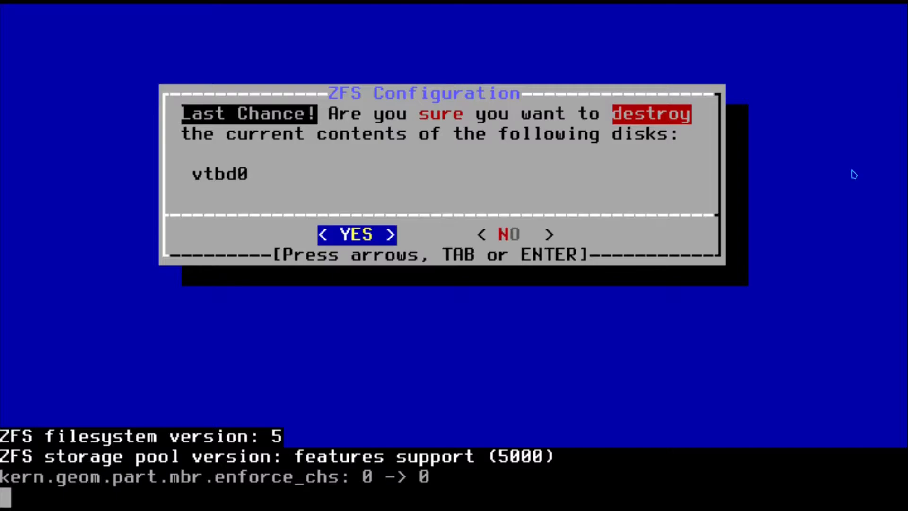
pyautogui.press('Return')
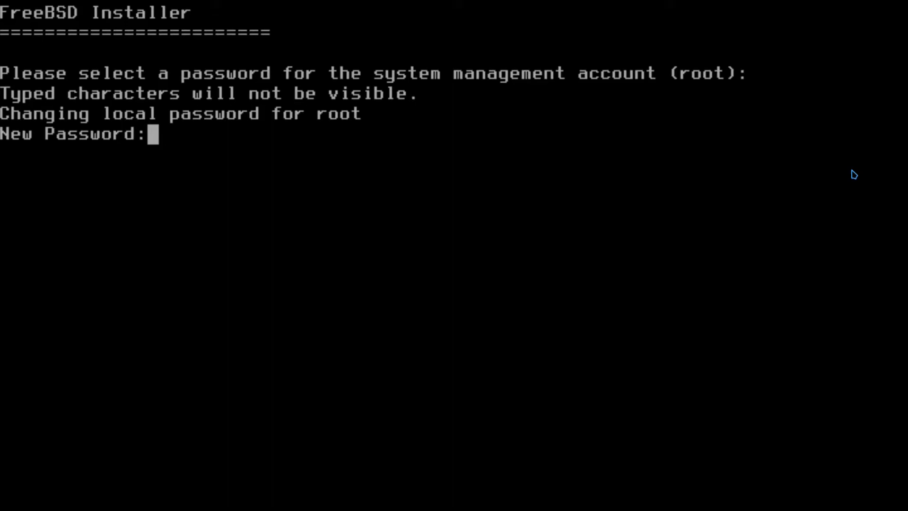
# - Set the root password, choose the Asia > India IST time zone, and keep date and time
pyautogui.press('Return')
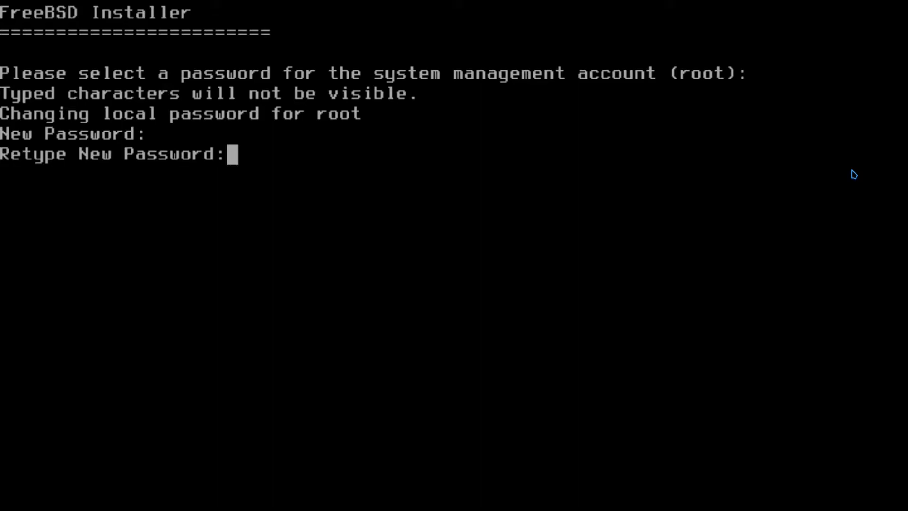
pyautogui.press('Return')
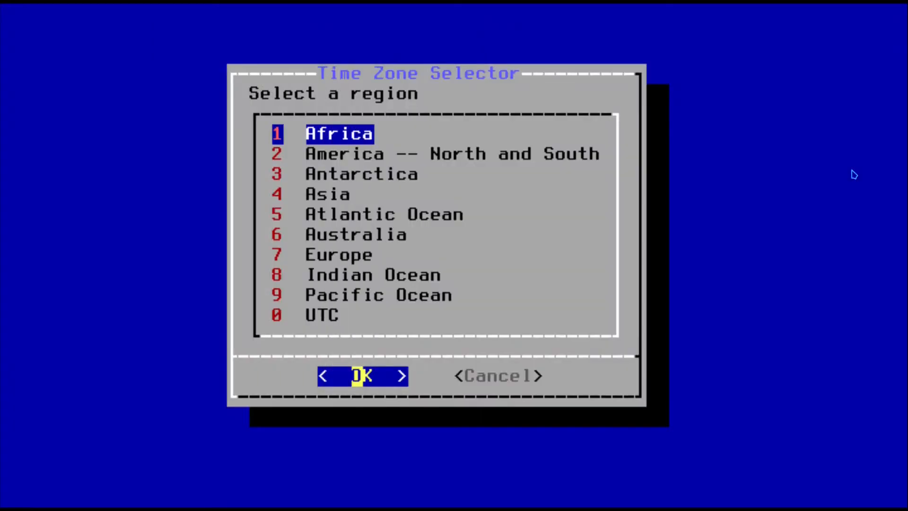
pyautogui.press('Down')
pyautogui.press('Down')
pyautogui.press('Down')
pyautogui.press('Return')
pyautogui.press('Down')
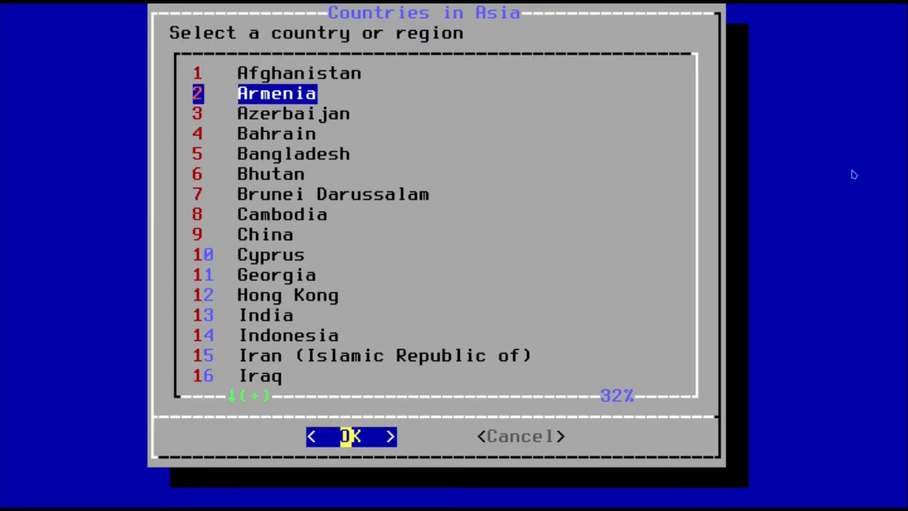
pyautogui.press('Down')
pyautogui.press('Down')
pyautogui.press('Down')
pyautogui.press('Down')
pyautogui.press('Down')
pyautogui.press('Down')
pyautogui.press('Down')
pyautogui.press('Down')
pyautogui.press('Down')
pyautogui.press('Down')
pyautogui.press('Down')
pyautogui.press('Return')
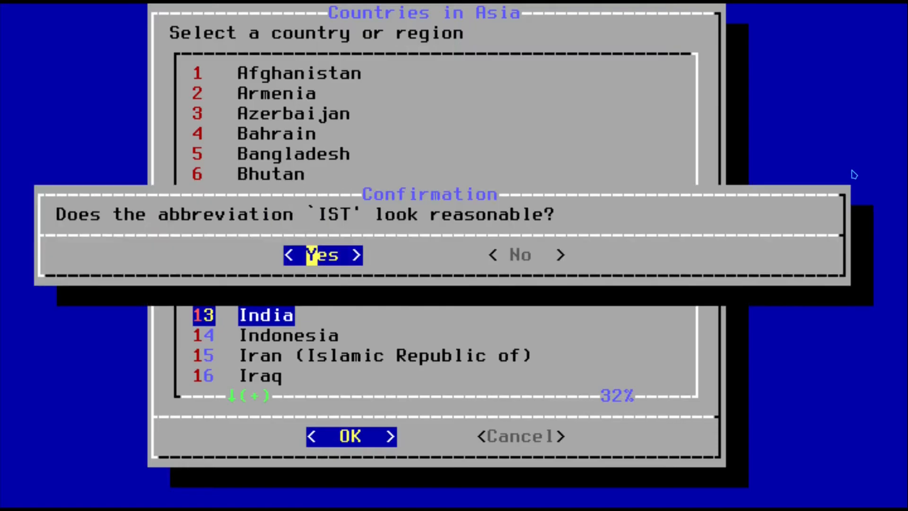
pyautogui.press('Return')
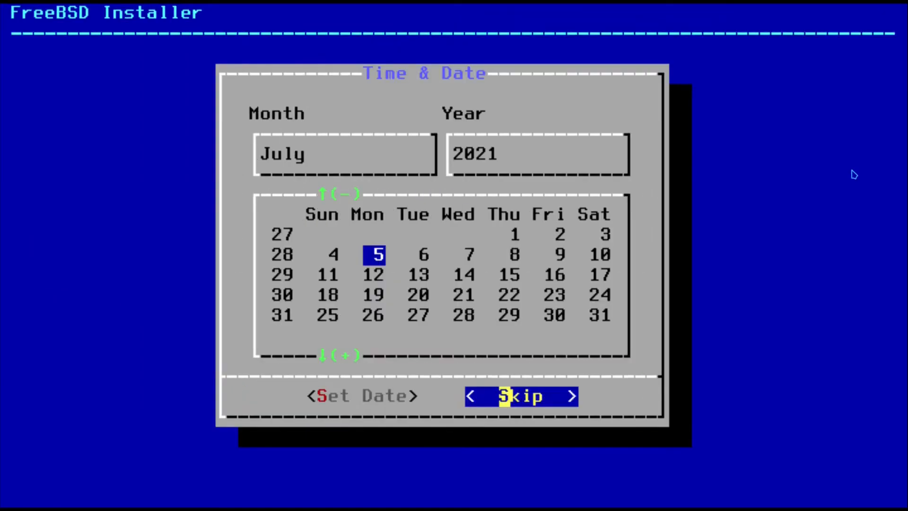
pyautogui.press('Return')
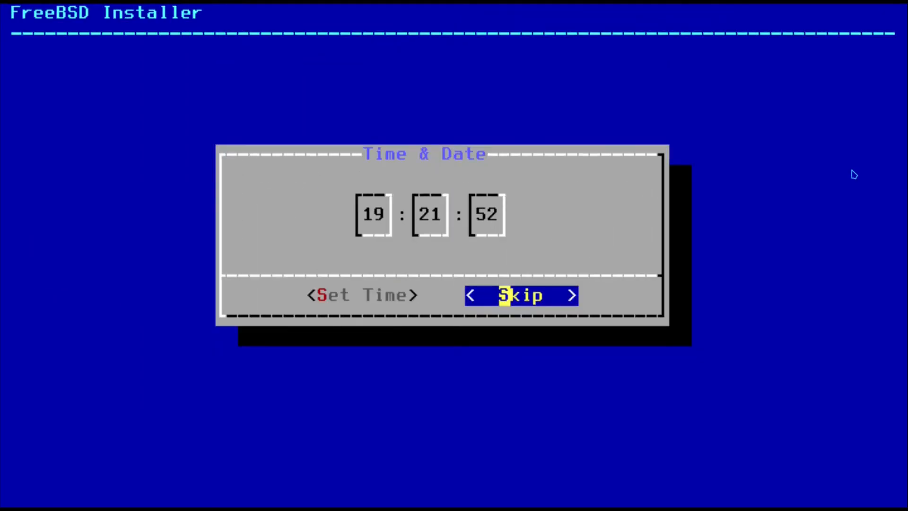
pyautogui.press('Return')
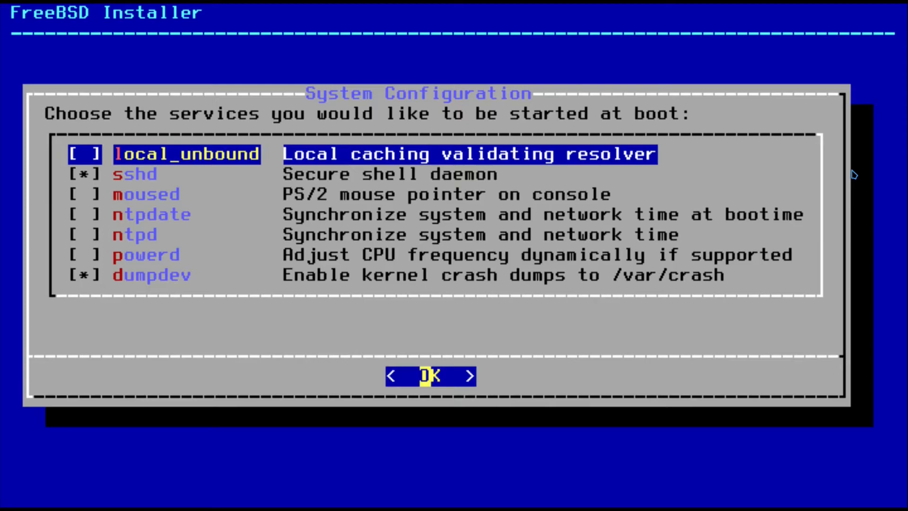
# - Enable the moused and ntpd services at boot
pyautogui.press('Down')
pyautogui.press('Down')
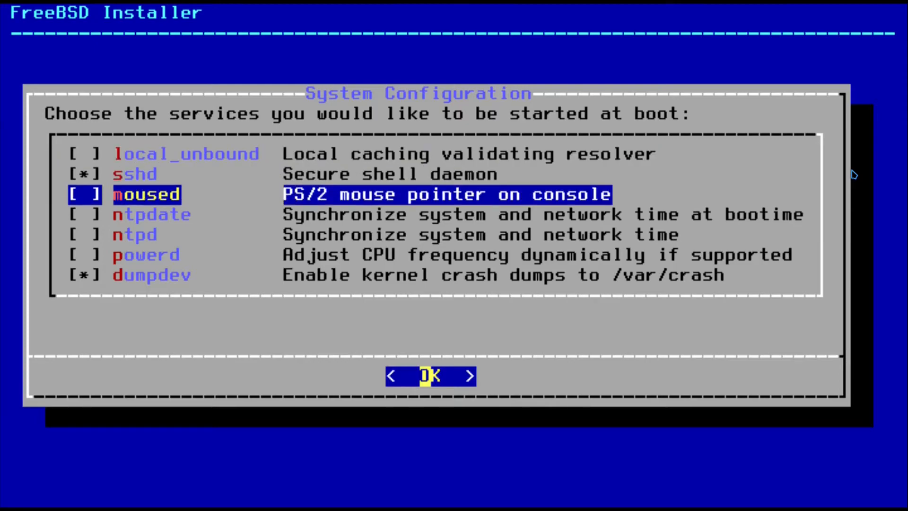
pyautogui.press('space')
pyautogui.press('Down')
pyautogui.press('Down')
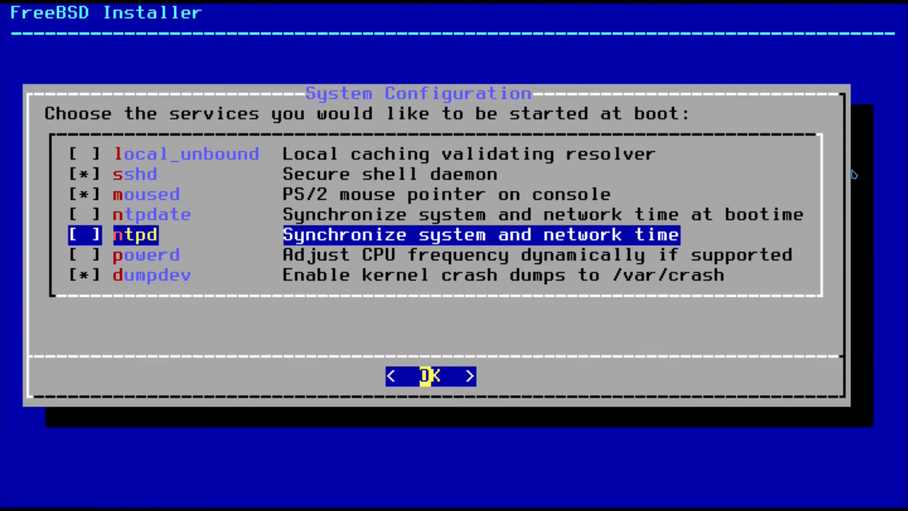
pyautogui.press('space')
# - Accept the boot services, then enable read_msgbuf, proc_debug and disable_sendmail hardening
pyautogui.press('Return')
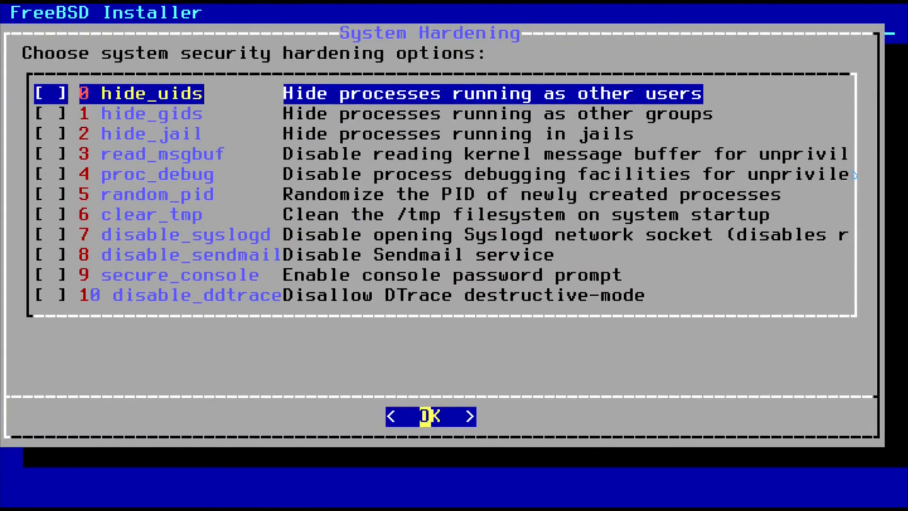
pyautogui.press('Down')
pyautogui.press('Down')
pyautogui.press('Down')
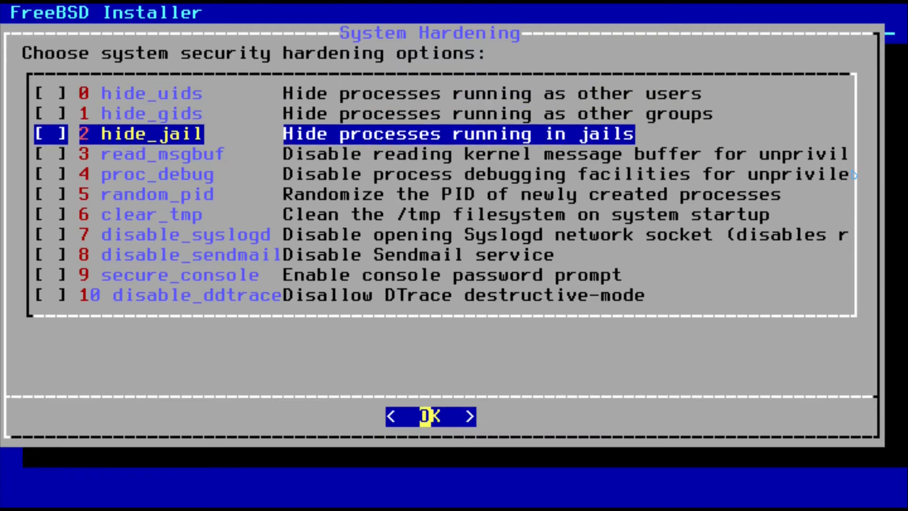
pyautogui.press('space')
pyautogui.press('Down')
pyautogui.press('space')
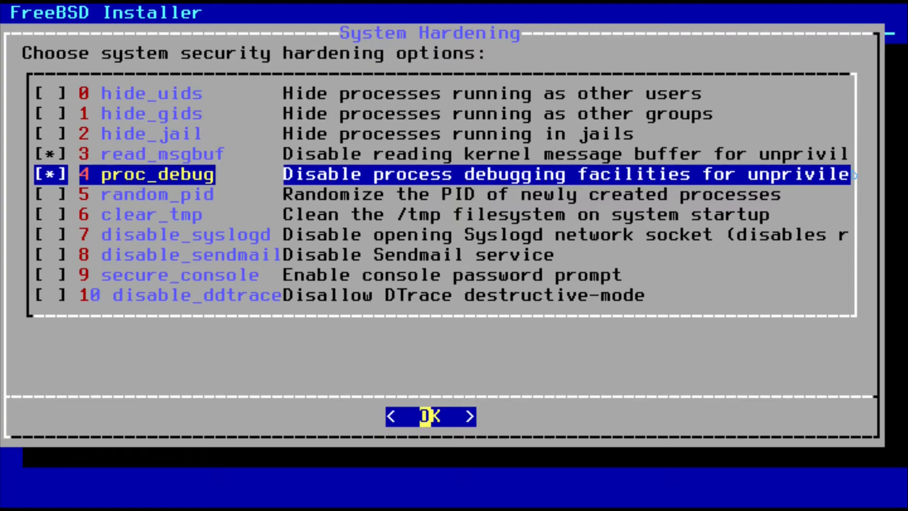
pyautogui.press('Down')
pyautogui.press('Down')
pyautogui.press('Down')
pyautogui.press('Down')
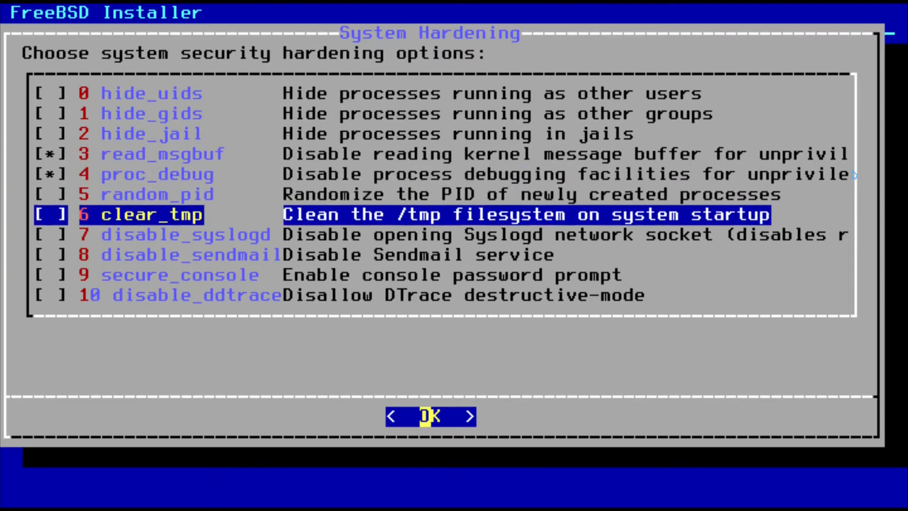
pyautogui.press('space')
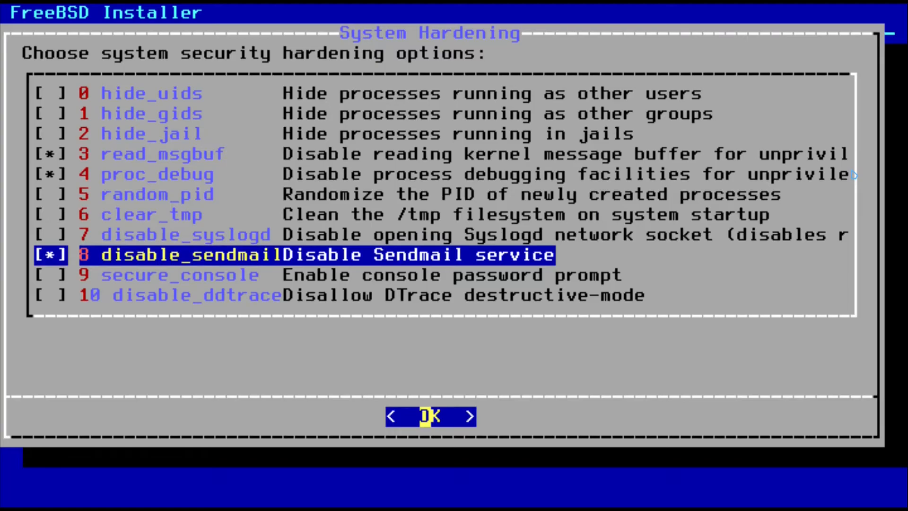
pyautogui.press('Return')
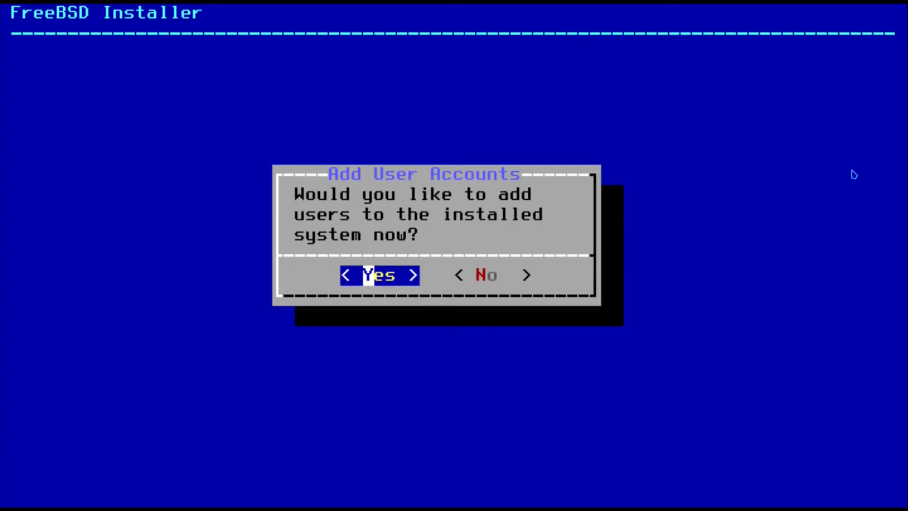
# - Add a user with a username and full name, in group wheel, with default uid, shell and home
pyautogui.press('Return')
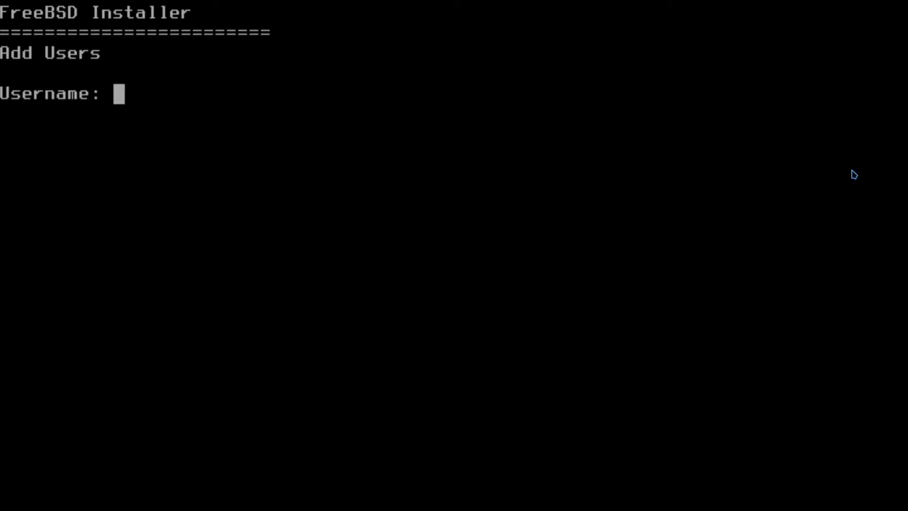
pyautogui.write('arctech')
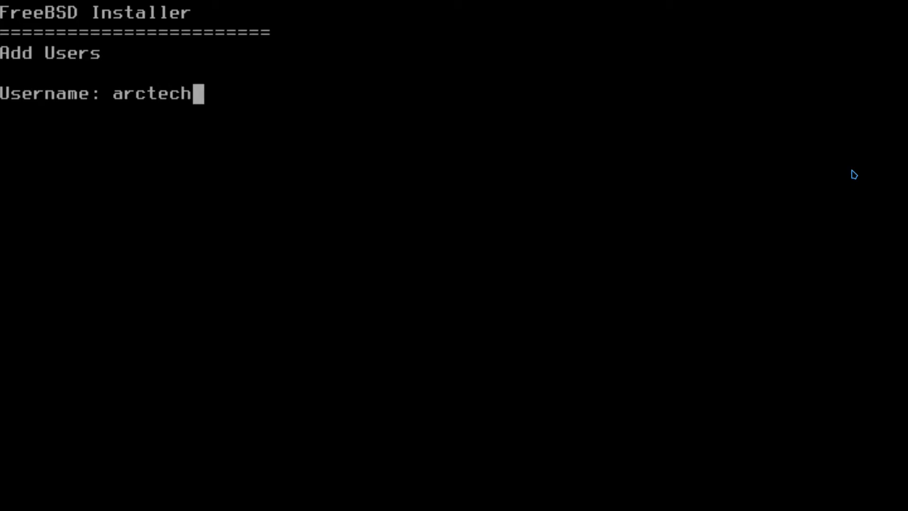
pyautogui.press('Return')
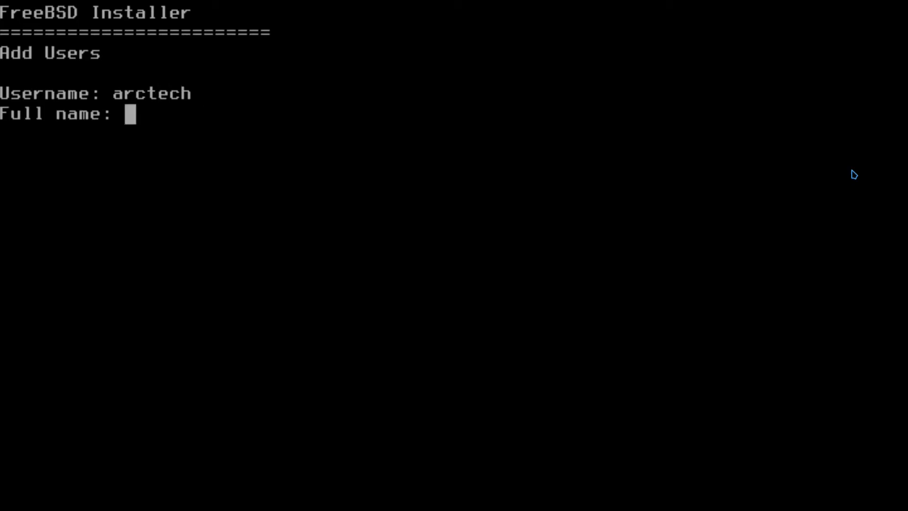
pyautogui.write('Arc')
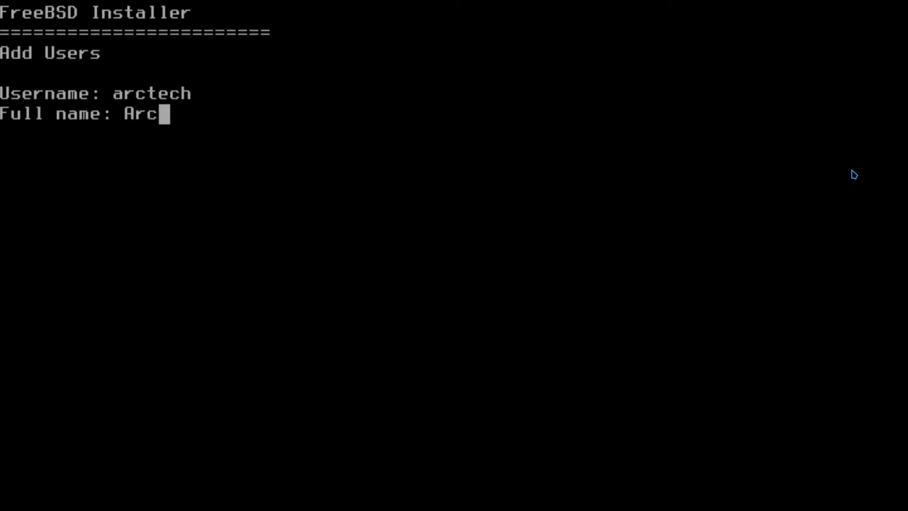
pyautogui.write('Tech Solutions')
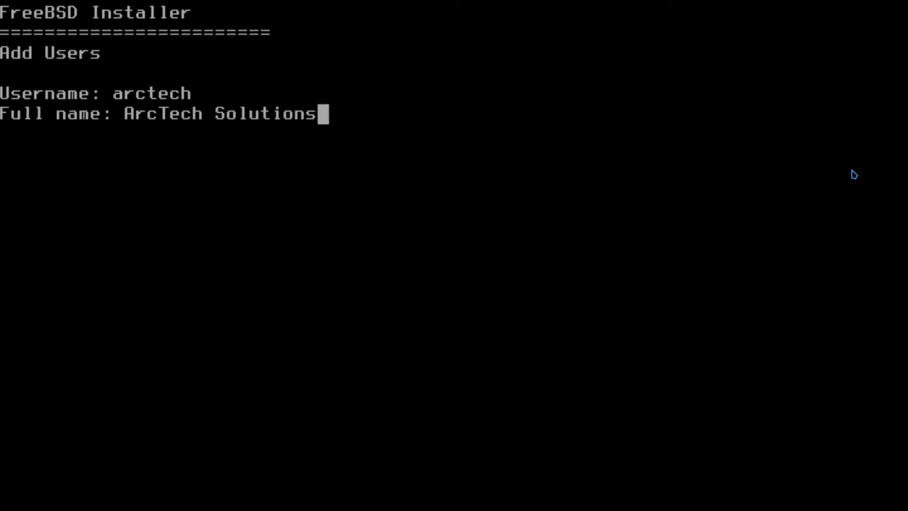
pyautogui.press('Return')
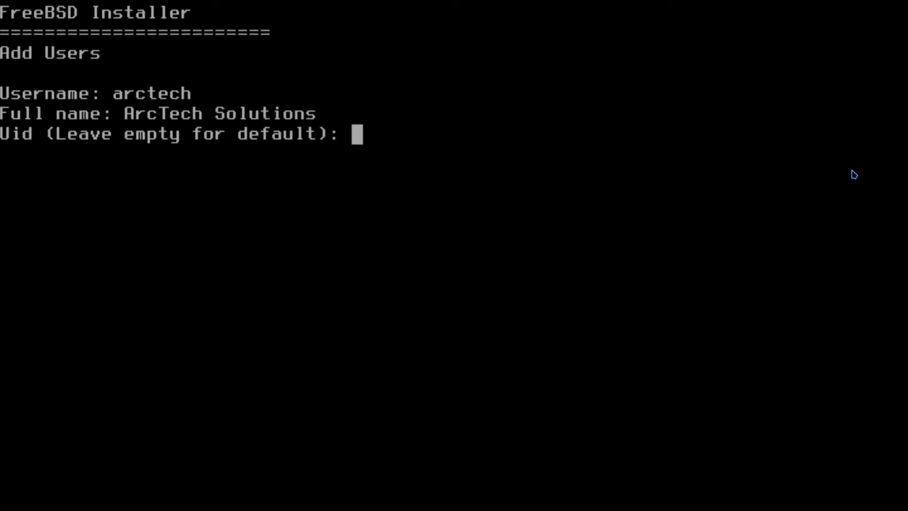
pyautogui.press('Return')
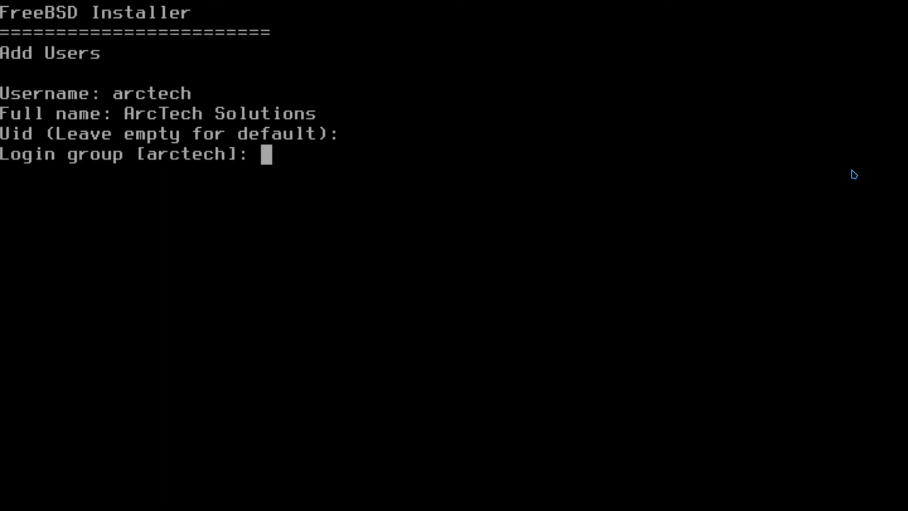
pyautogui.press('Return')
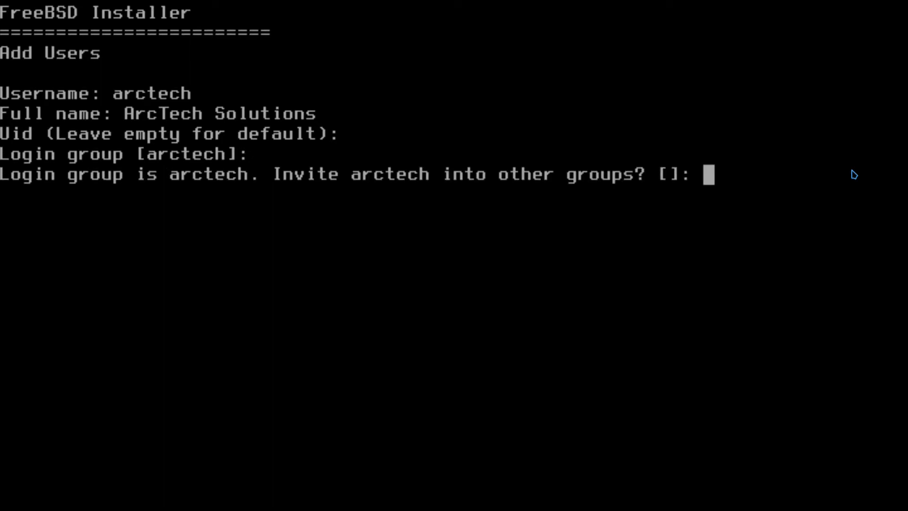
pyautogui.write('wheel')
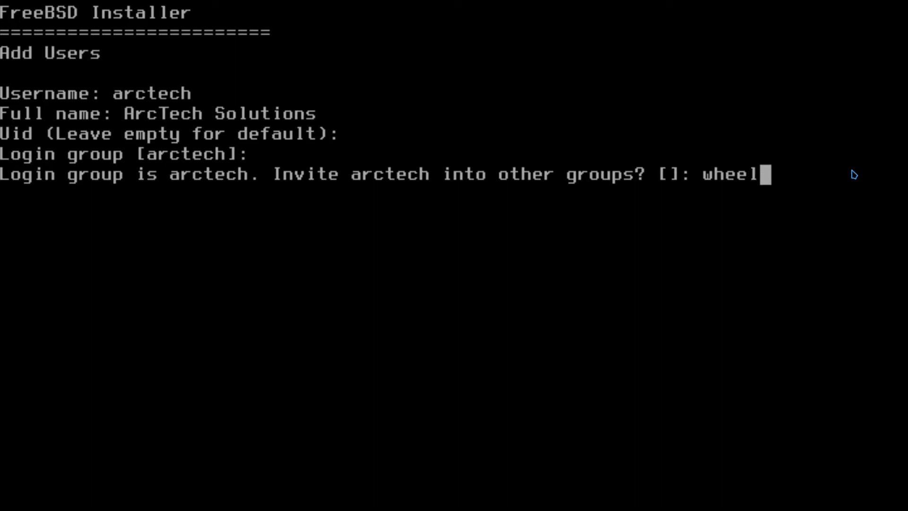
pyautogui.press('Return')
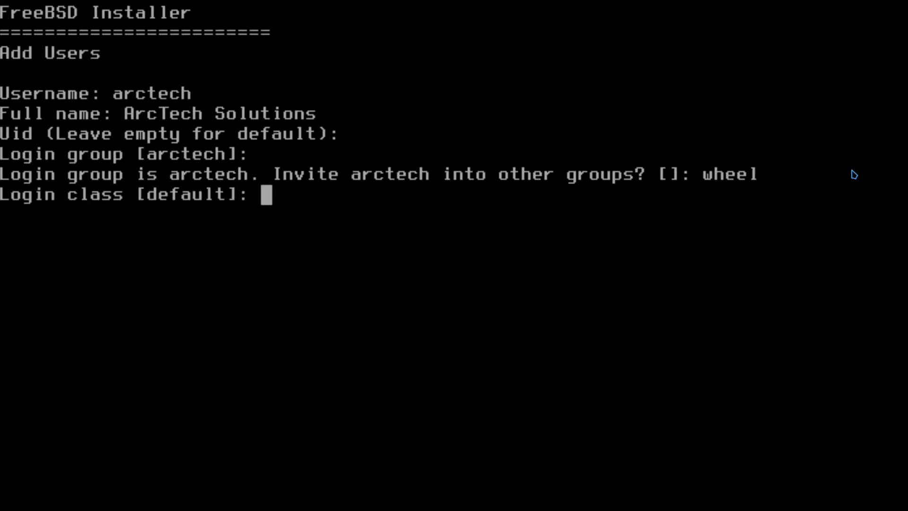
pyautogui.press('Return')
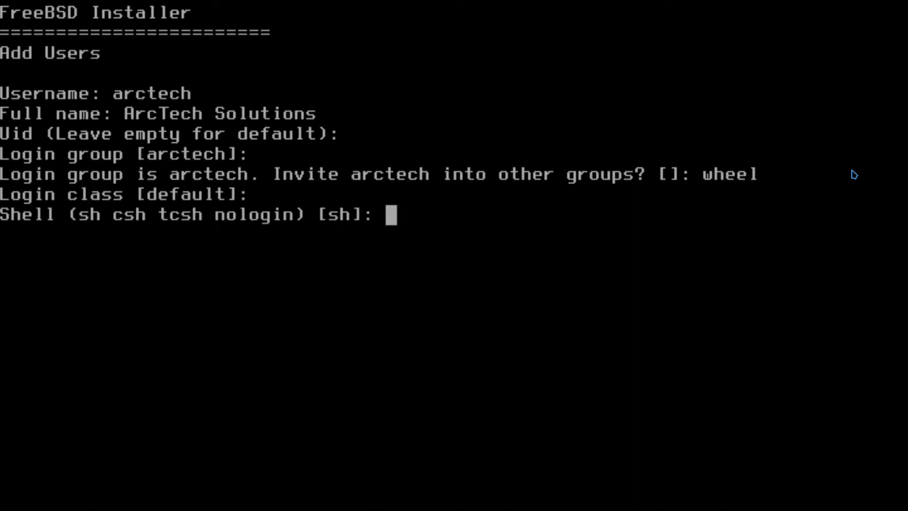
pyautogui.press('Return')
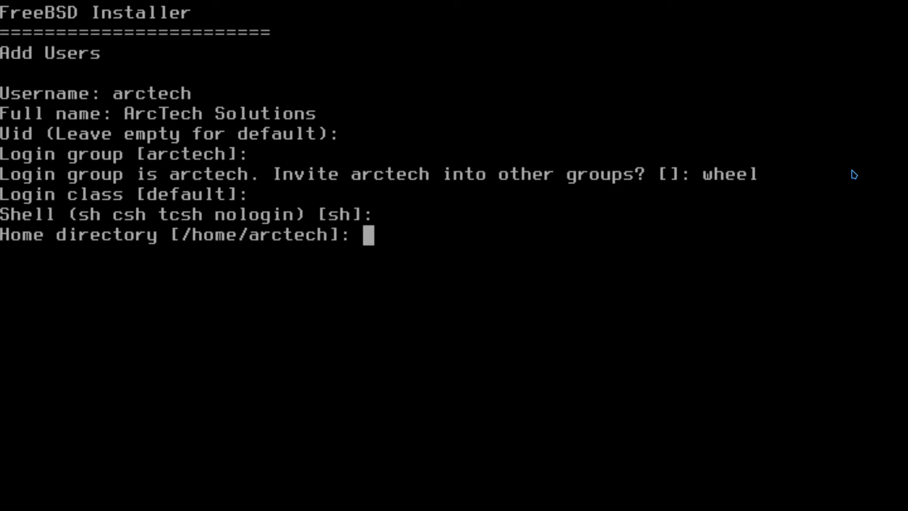
pyautogui.press('Return')
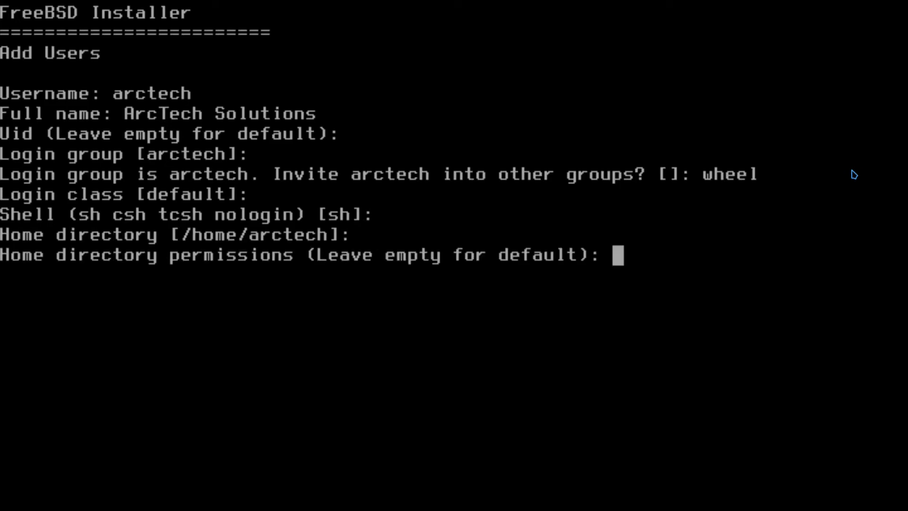
pyautogui.press('Return')
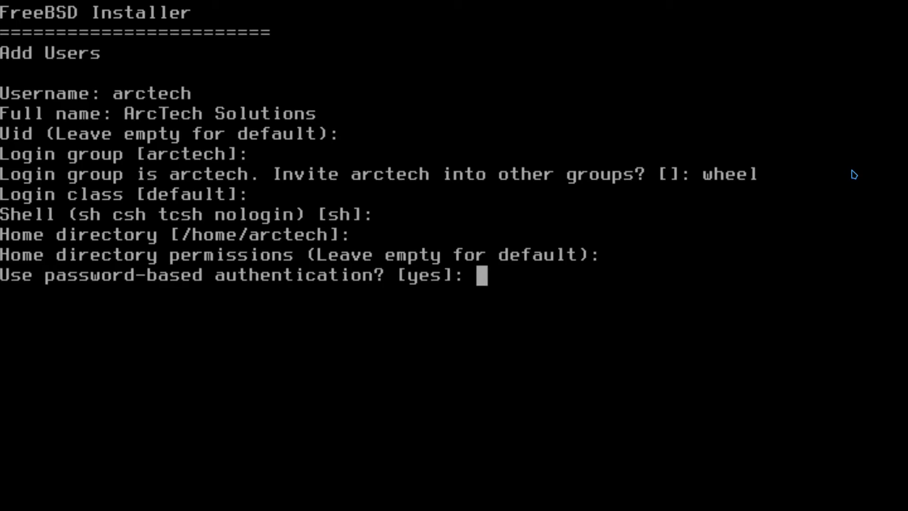
# - Give the user a typed password, keep the account unlocked, confirm it, and add no other users
pyautogui.write('yes')
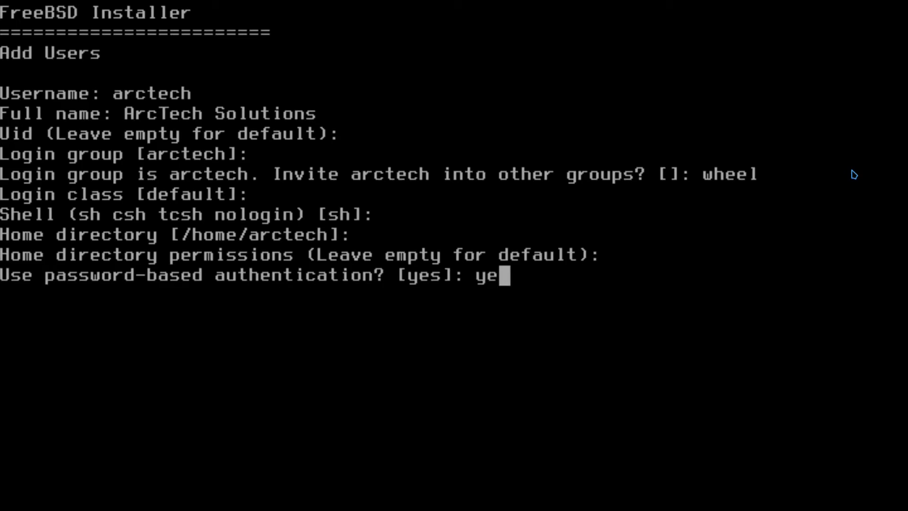
pyautogui.press('Return')
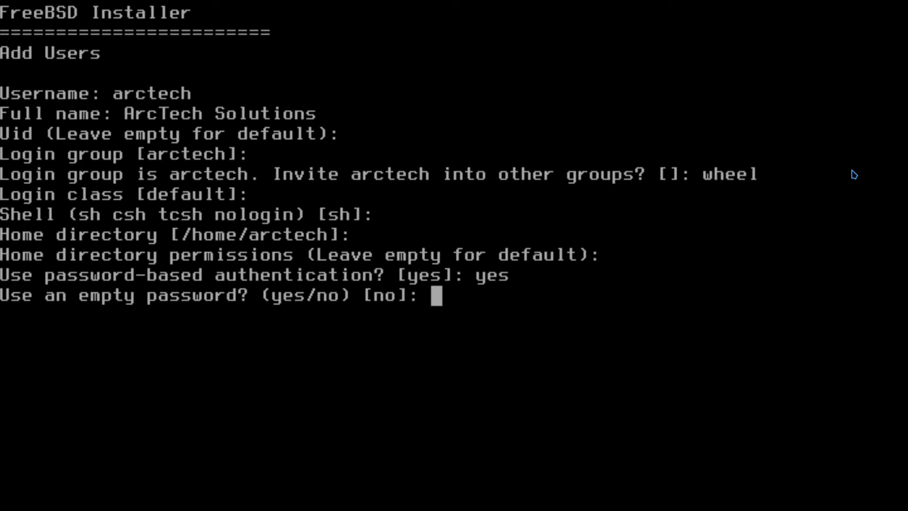
pyautogui.write('no')
pyautogui.press('Return')
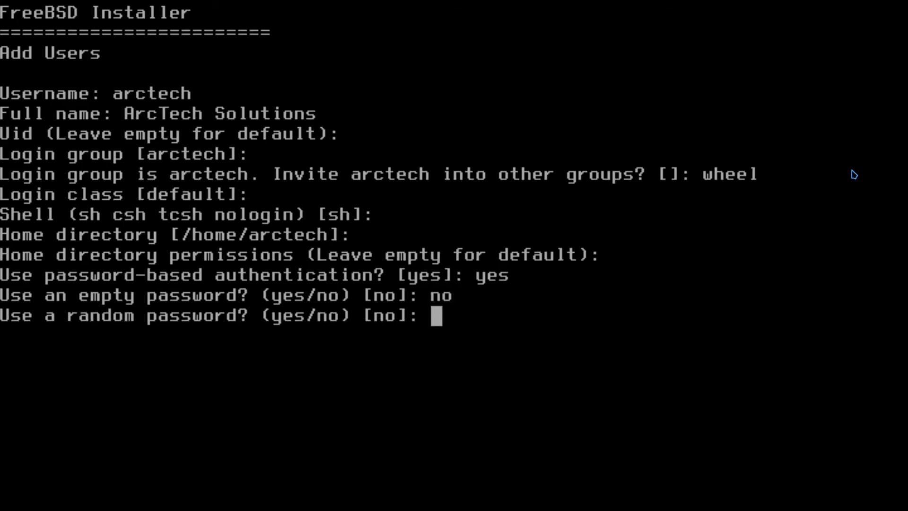
pyautogui.write('no')
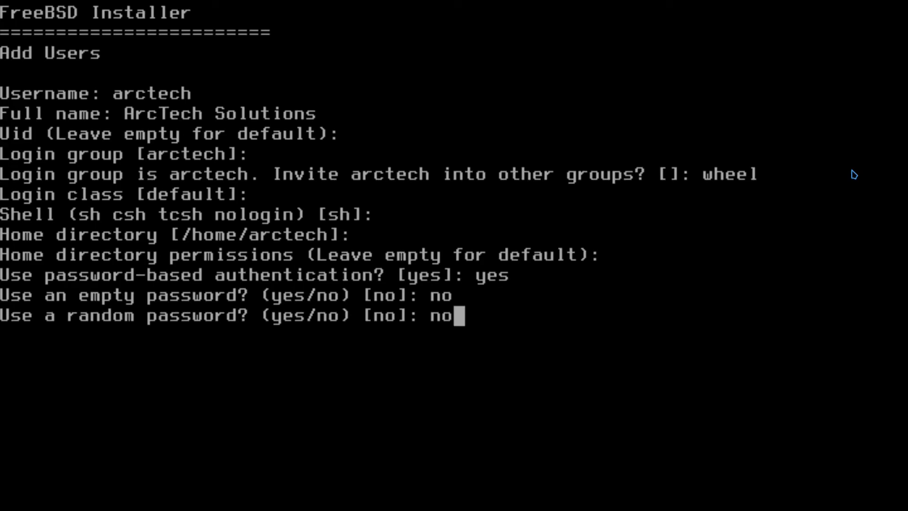
pyautogui.press('Return')
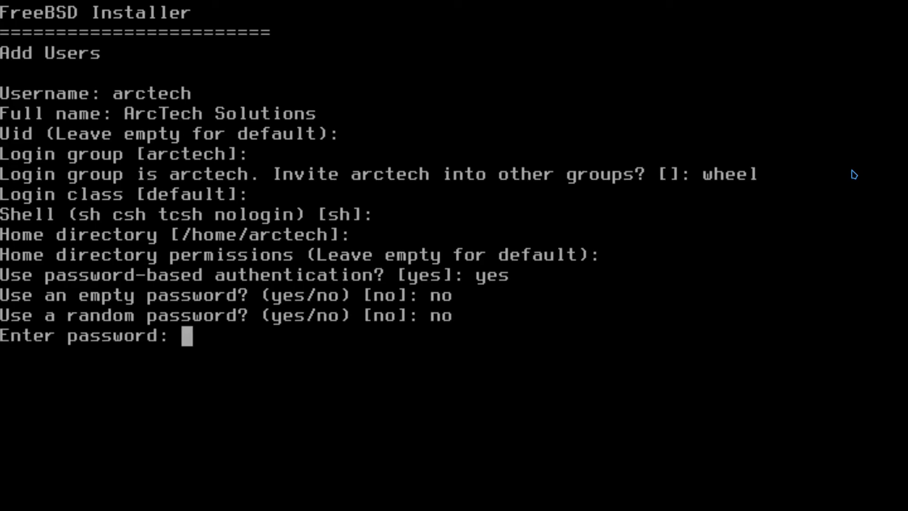
pyautogui.press('Return')
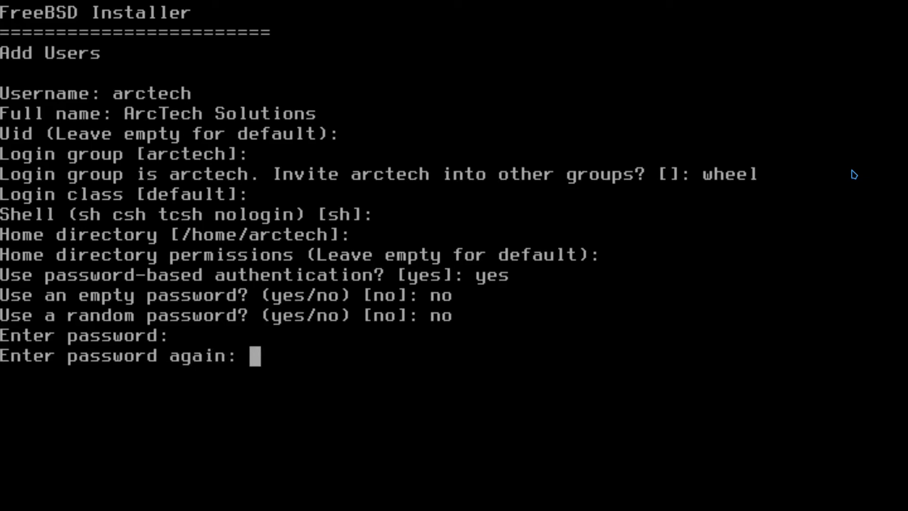
pyautogui.press('Return')
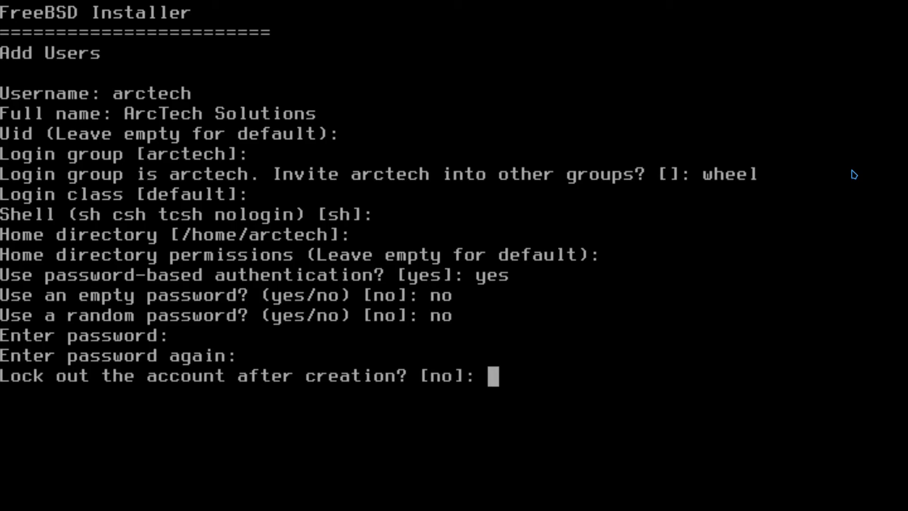
pyautogui.write('no')
pyautogui.press('Return')
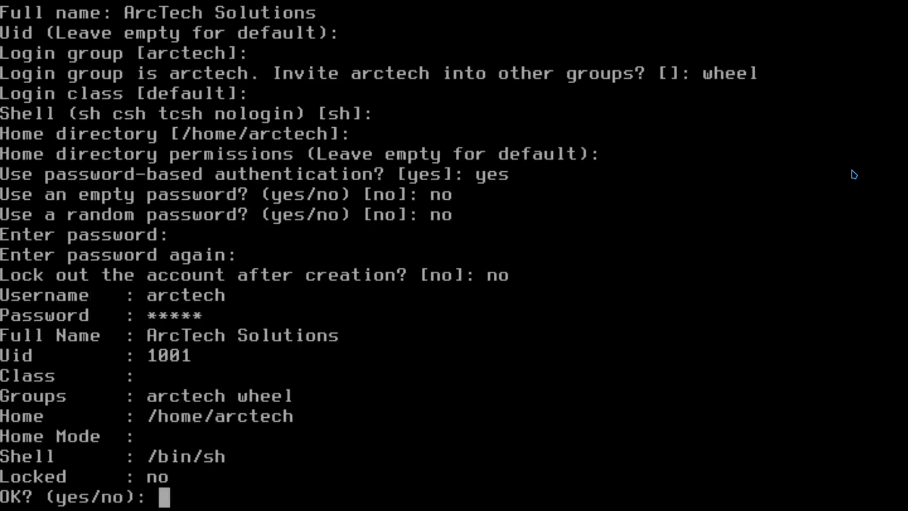
pyautogui.write('yes')
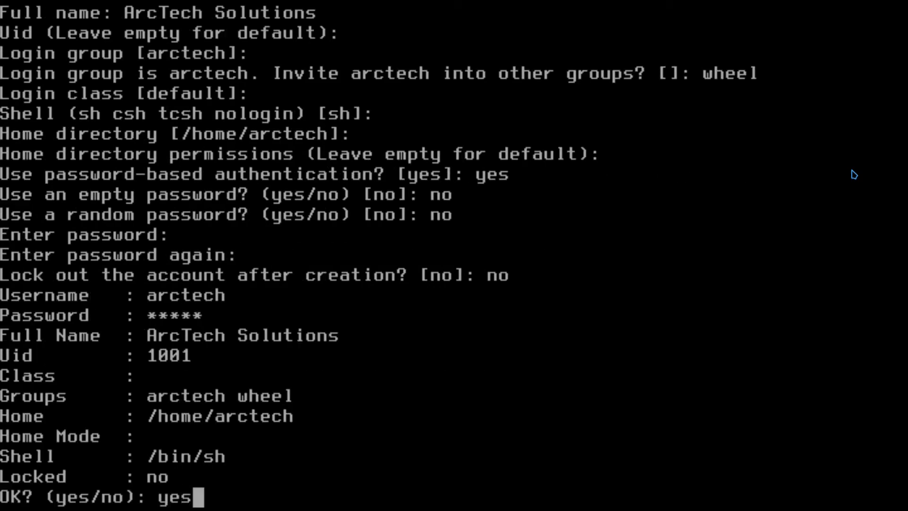
pyautogui.press('Return')
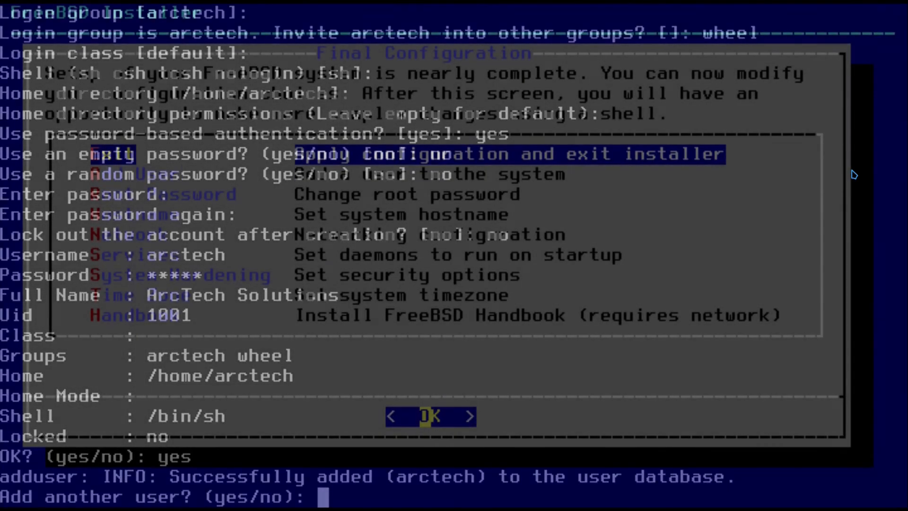
pyautogui.write('no')
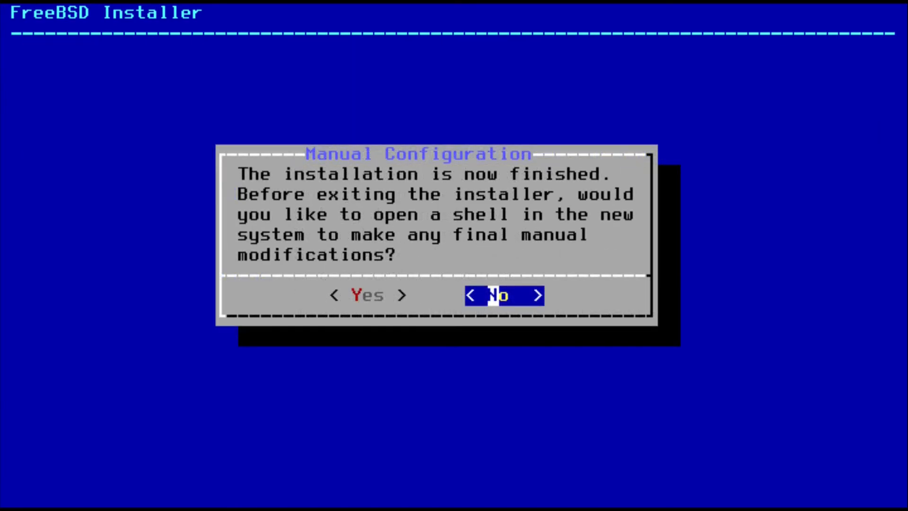
# - Decline the manual-configuration shell and reboot into the installed system
pyautogui.press('Return')
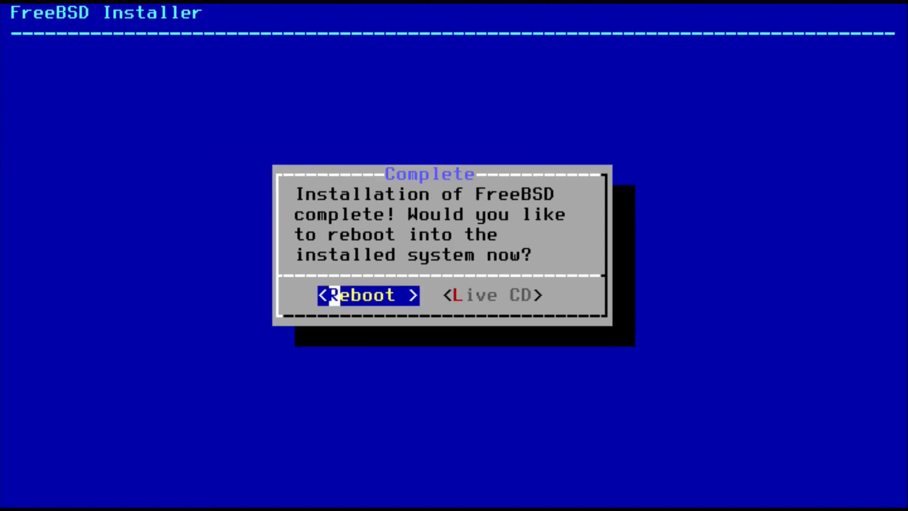
pyautogui.press('Right')
pyautogui.press('Left')
pyautogui.press('Return')
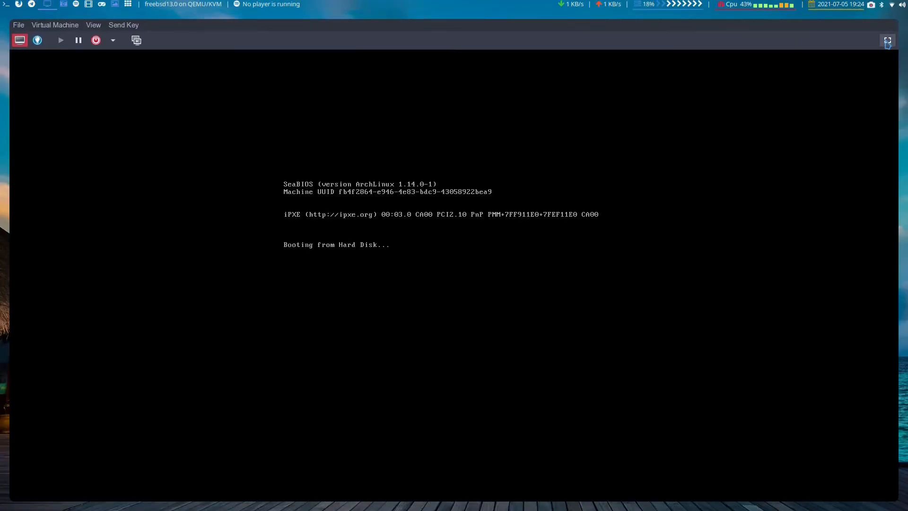
# - Boot the installed FreeBSD, log in as root, and clear the console
pyautogui.press('Return')
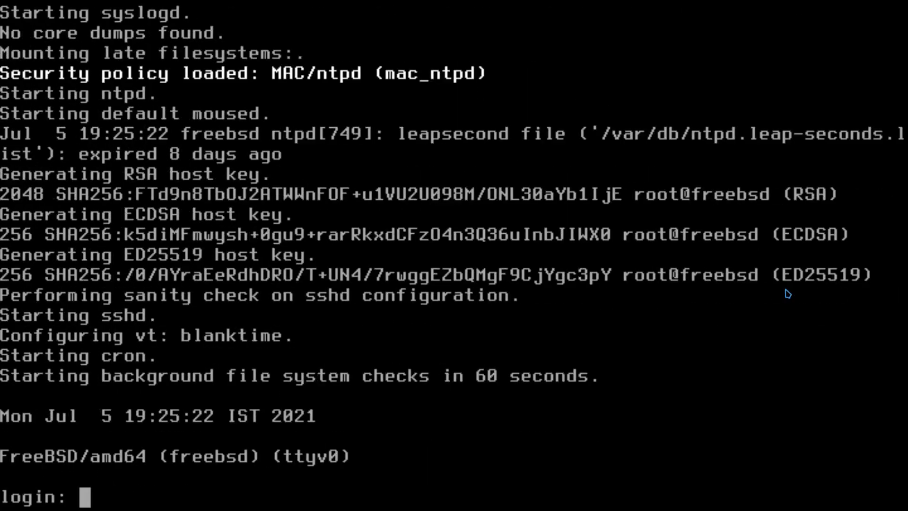
pyautogui.write('root')
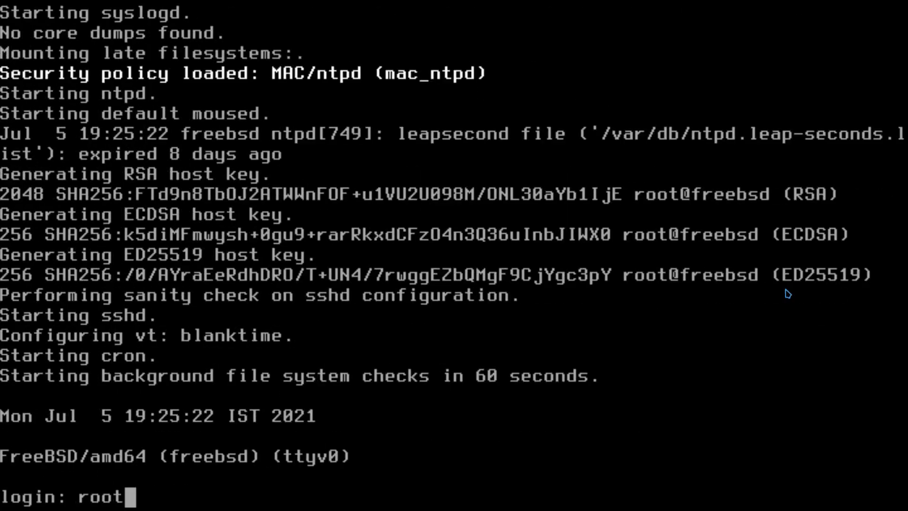
pyautogui.press('Return')
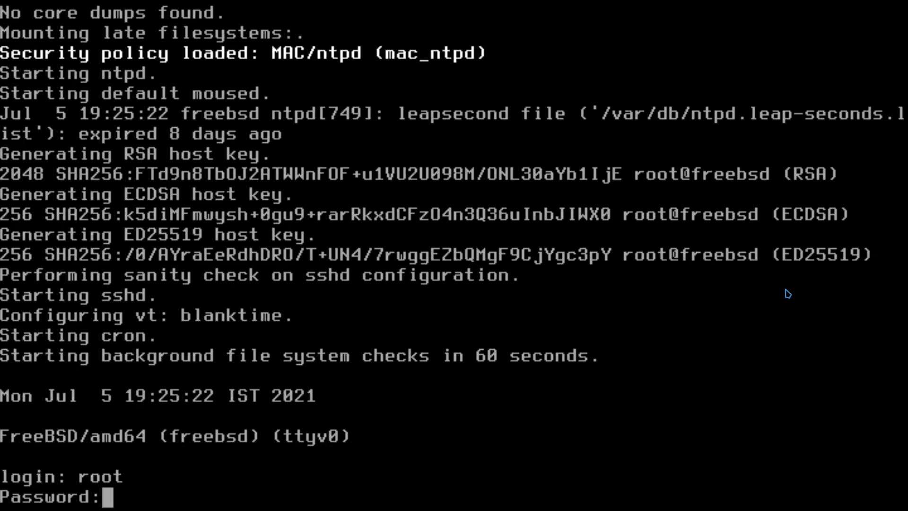
pyautogui.press('Return')
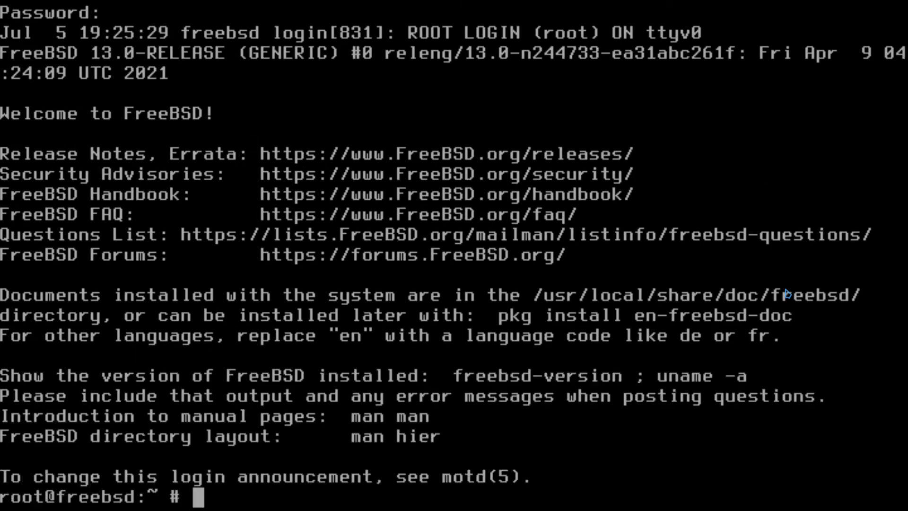
pyautogui.write('clear')
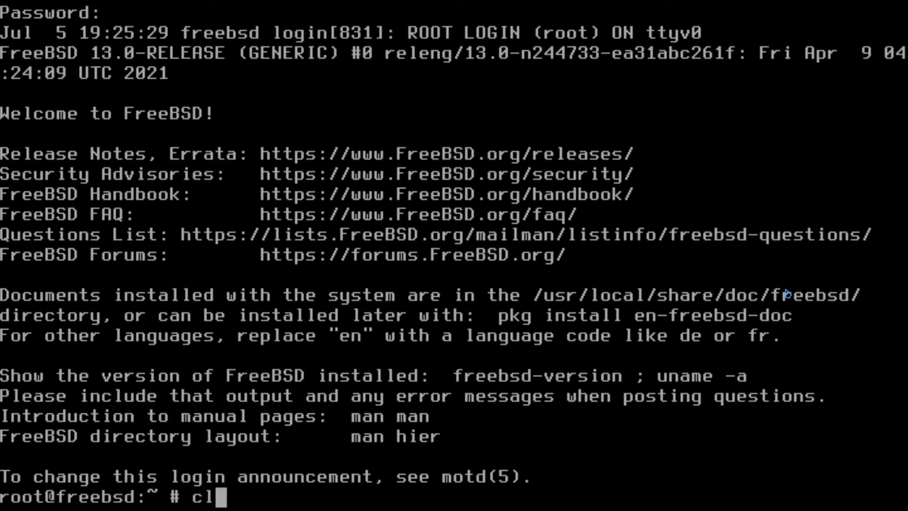
pyautogui.press('Return')
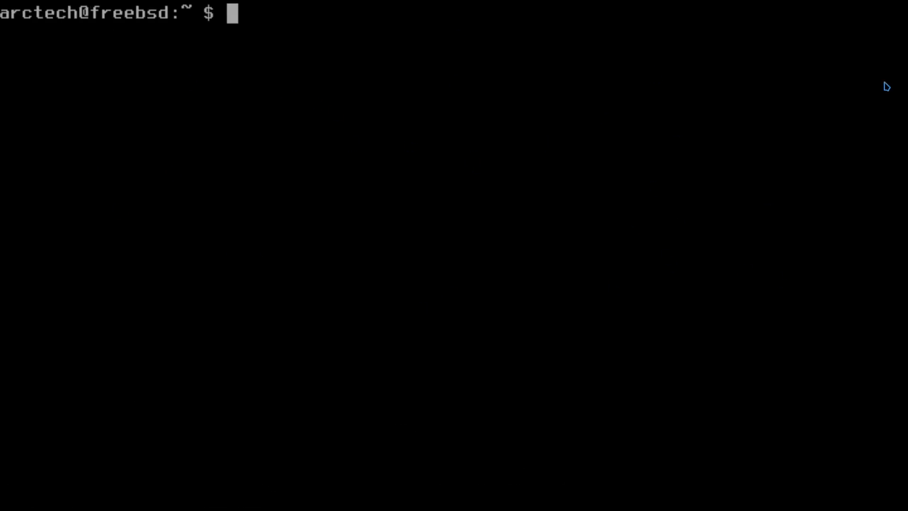
# - Run neofetch to show FreeBSD 13.0-RELEASE amd64 system info
pyautogui.write('neofete')
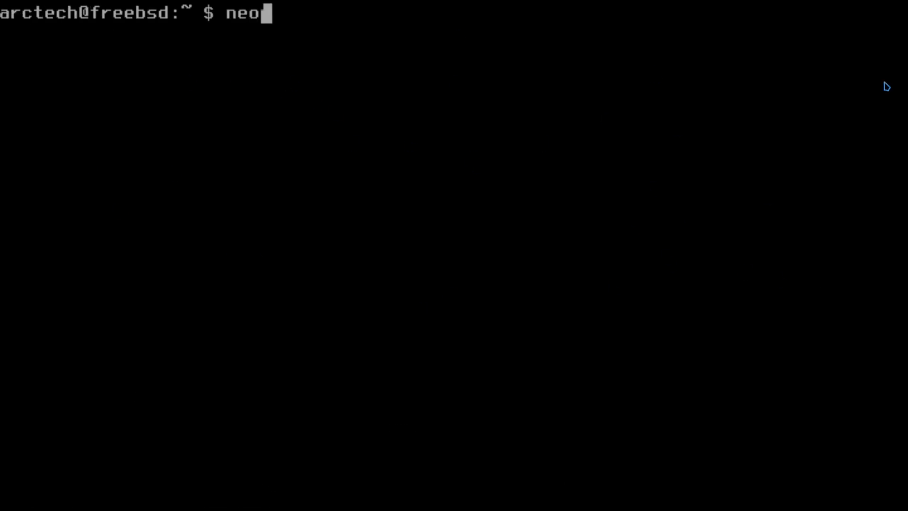
pyautogui.press('BackSpace')
pyautogui.press('BackSpace')
pyautogui.write('t')
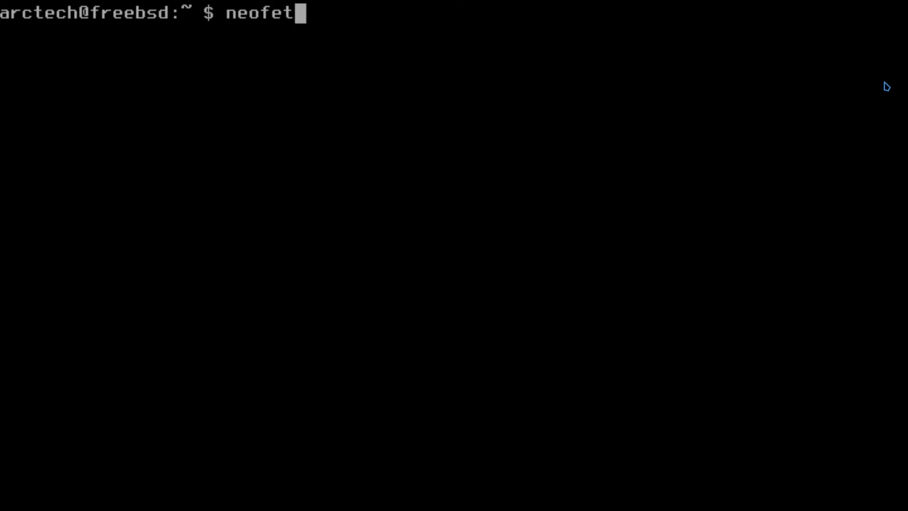
pyautogui.write('ch')
pyautogui.press('Return')
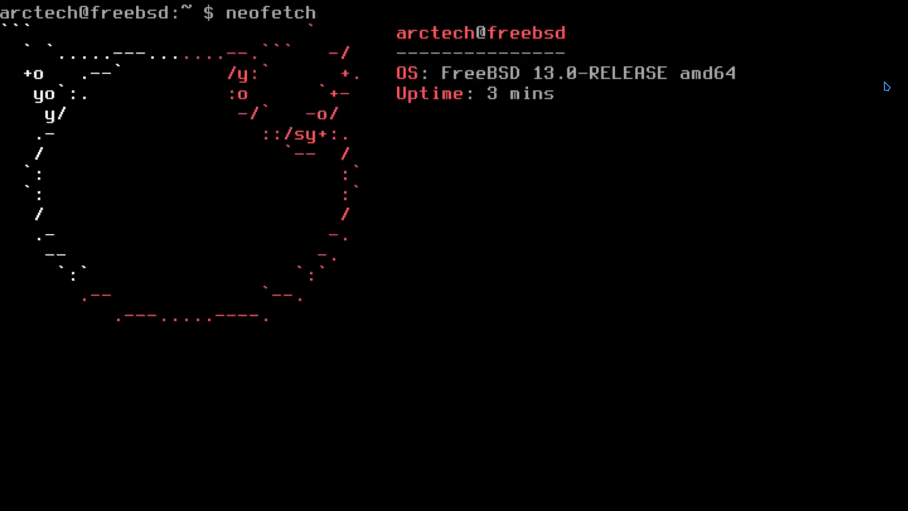